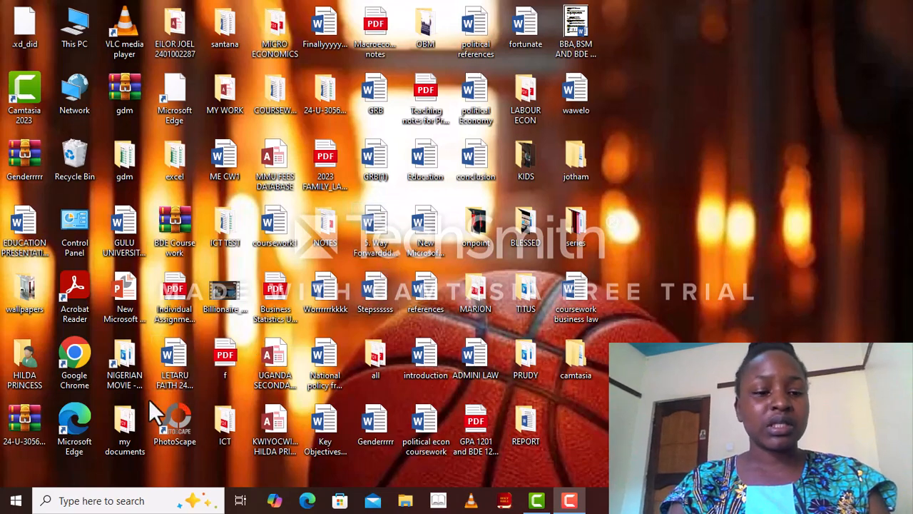
Step: Launch Word 2016 from the Start menu and open a new blank document
{"action": "left_click", "coordinate": [16, 502]}
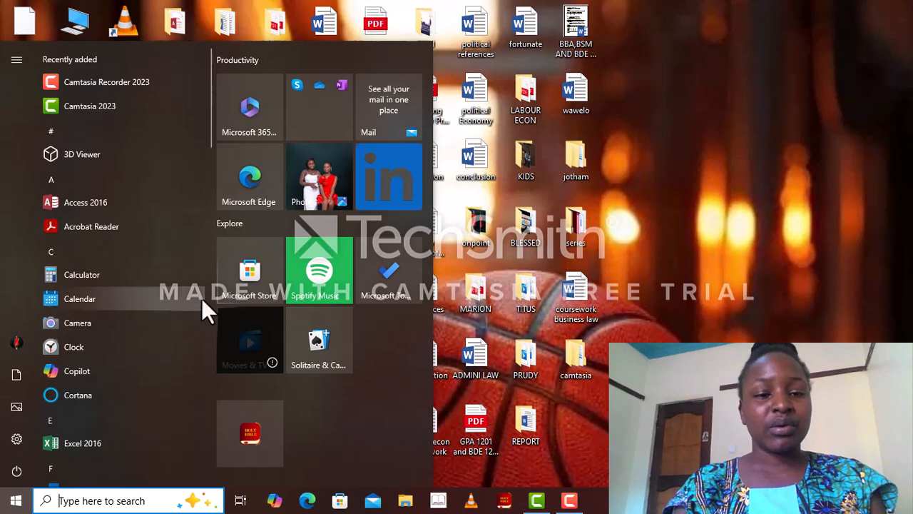
{"action": "scroll", "coordinate": [210, 302], "scroll_direction": "down", "scroll_amount": 5}
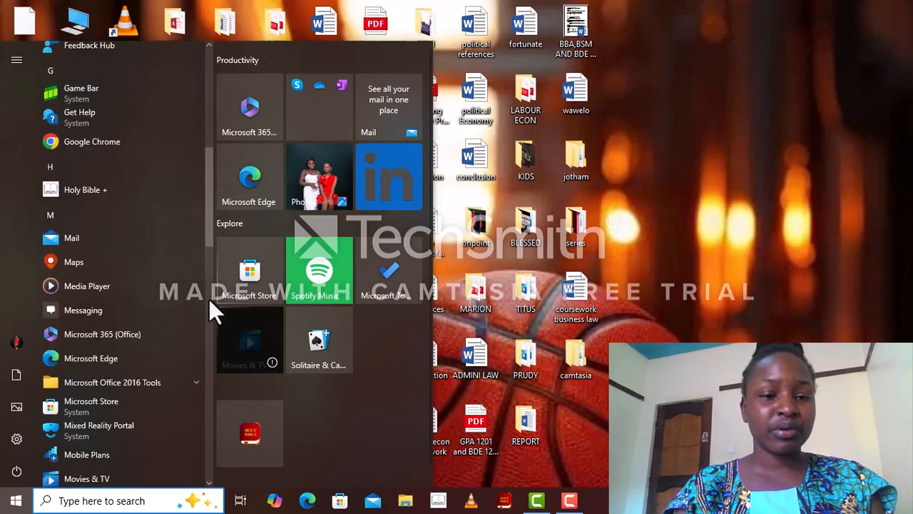
{"action": "scroll", "coordinate": [209, 299], "scroll_direction": "down", "scroll_amount": 5}
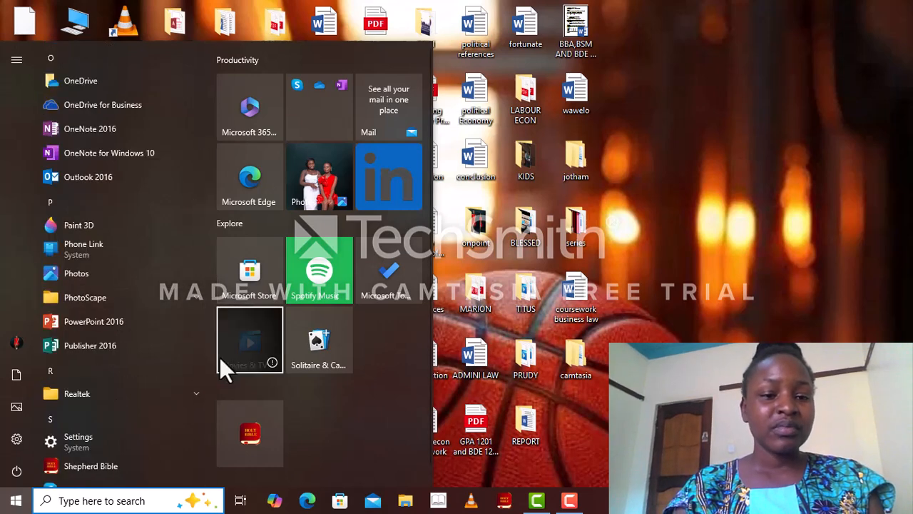
{"action": "scroll", "coordinate": [211, 373], "scroll_direction": "down", "scroll_amount": 5}
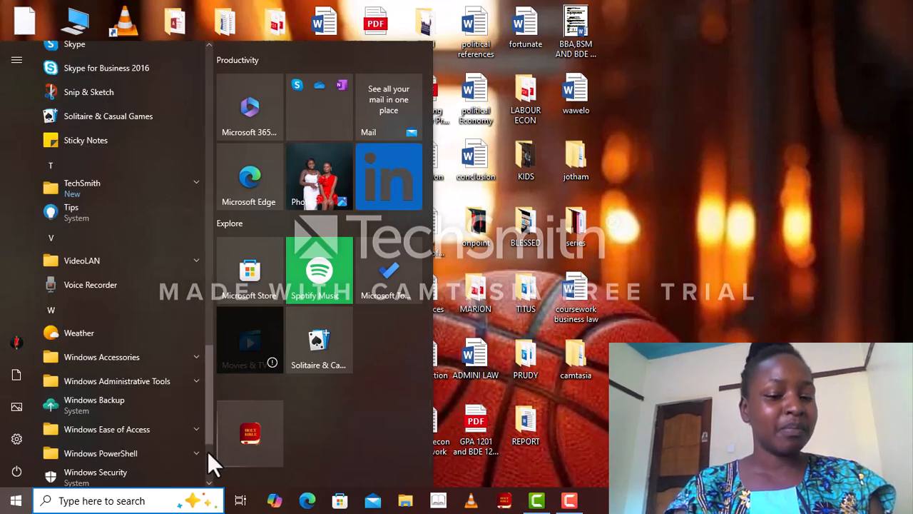
{"action": "scroll", "coordinate": [208, 450], "scroll_direction": "down", "scroll_amount": 3}
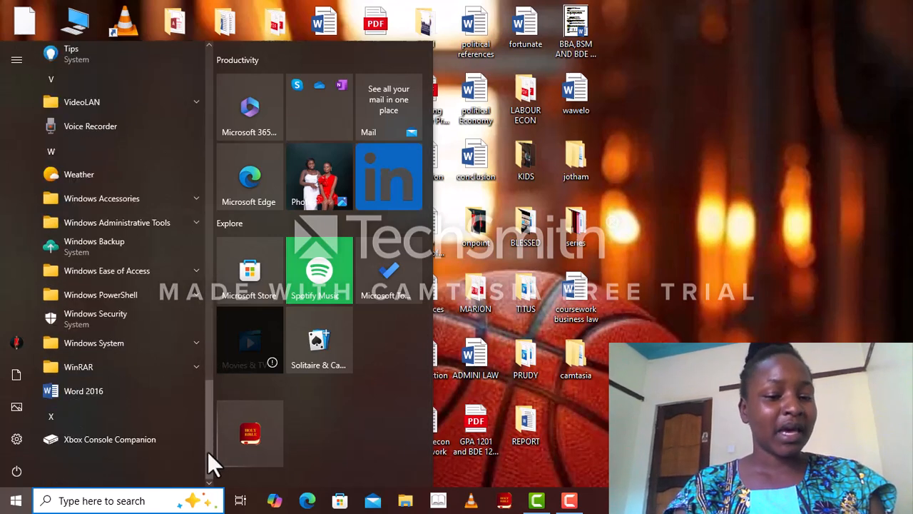
{"action": "left_click", "coordinate": [131, 385]}
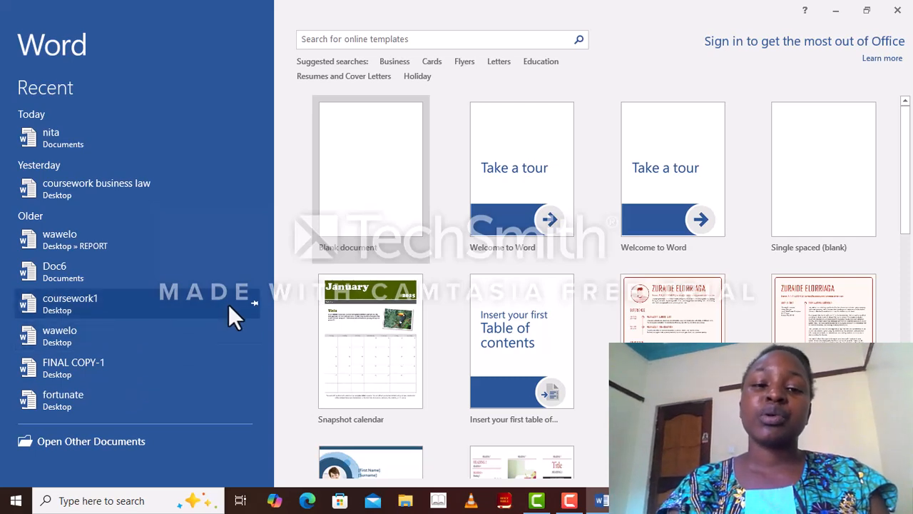
{"action": "left_click", "coordinate": [338, 221]}
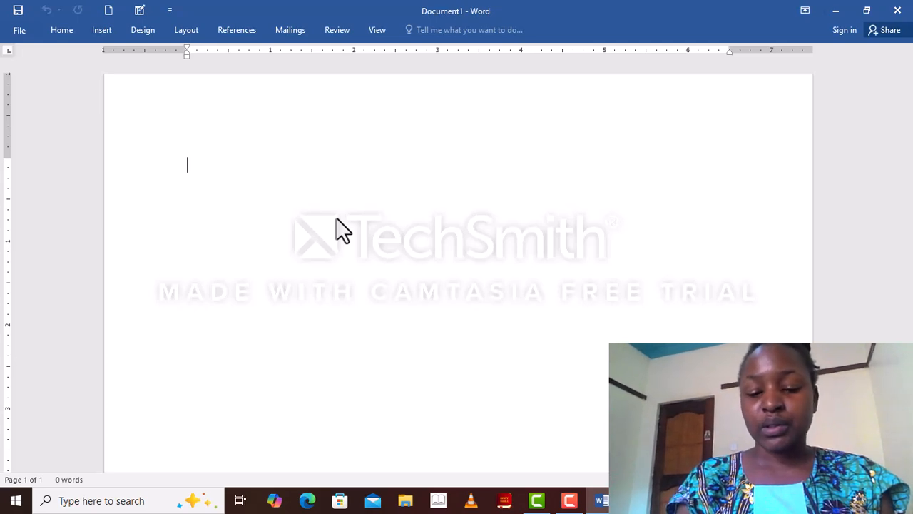
Step: Type the heading "Computer" on the first line and start a new paragraph
{"action": "type", "text": "compu"}
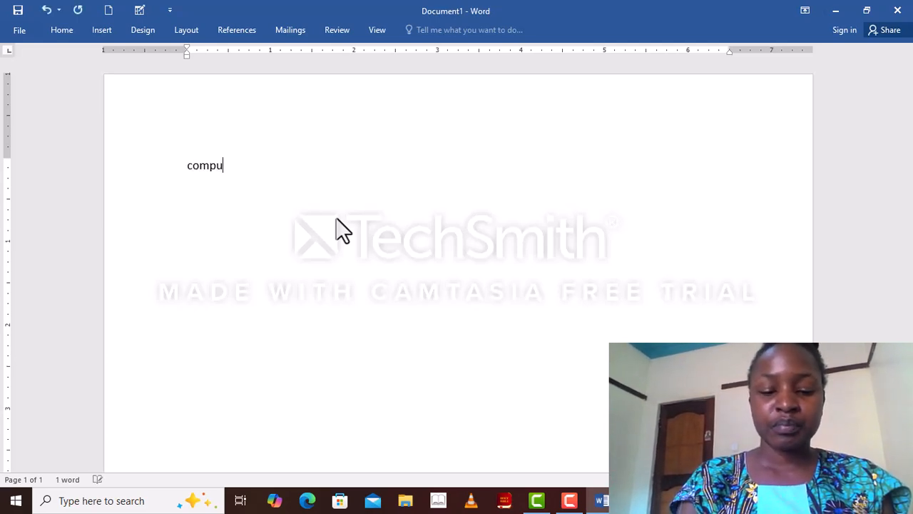
{"action": "type", "text": "ter"}
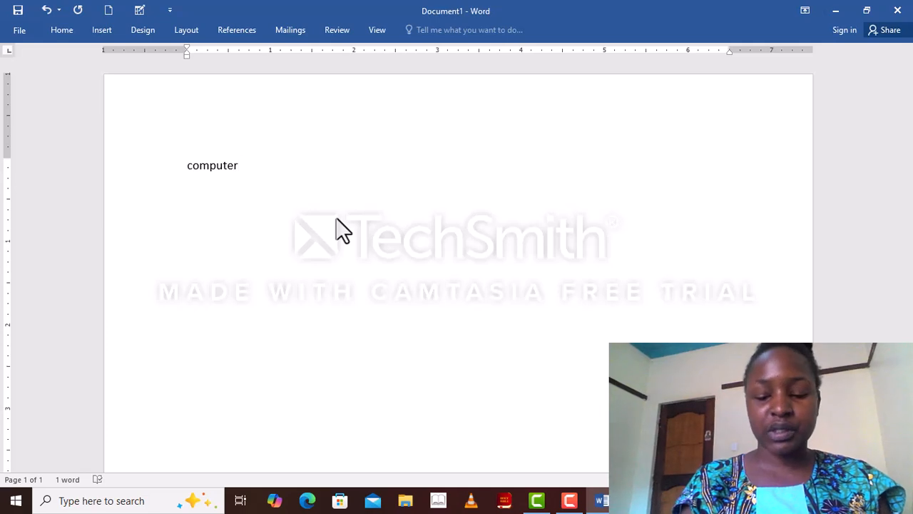
{"action": "key", "text": "Return"}
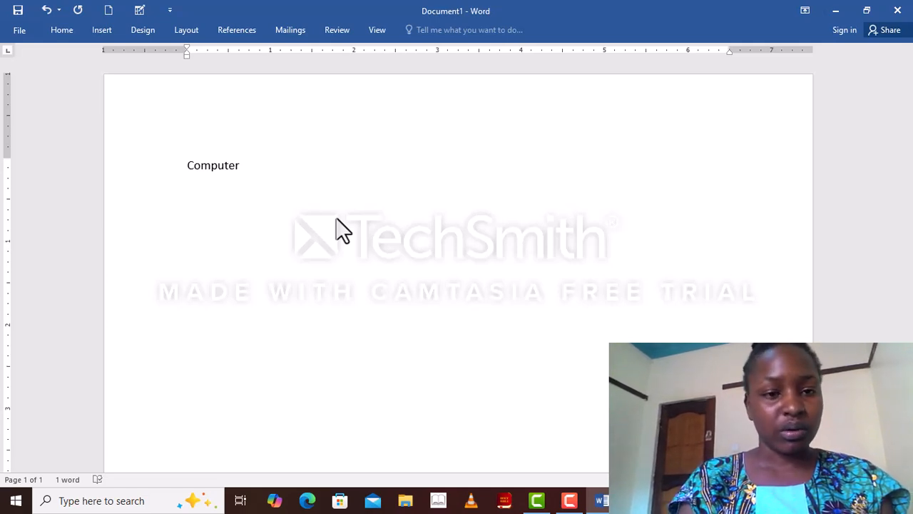
Step: Type "This is an electronic device used to input data," on the second line
{"action": "type", "text": "th"}
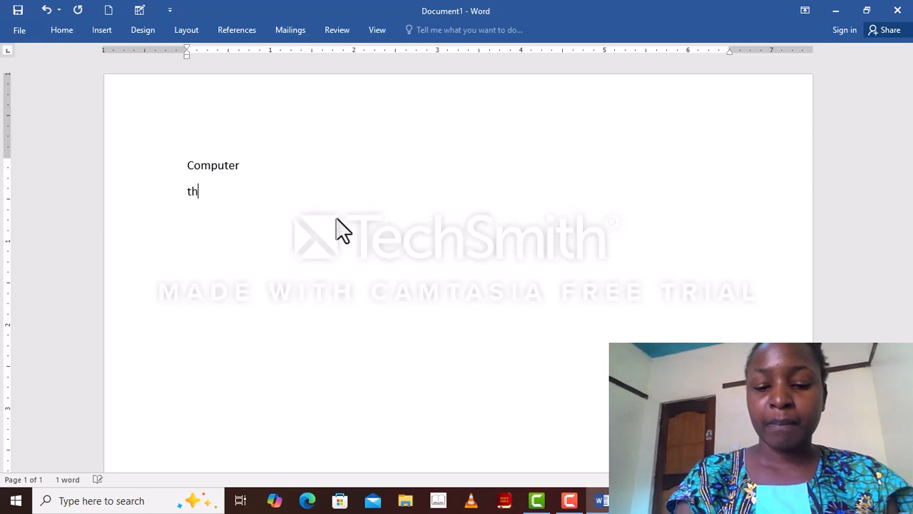
{"action": "type", "text": "is"}
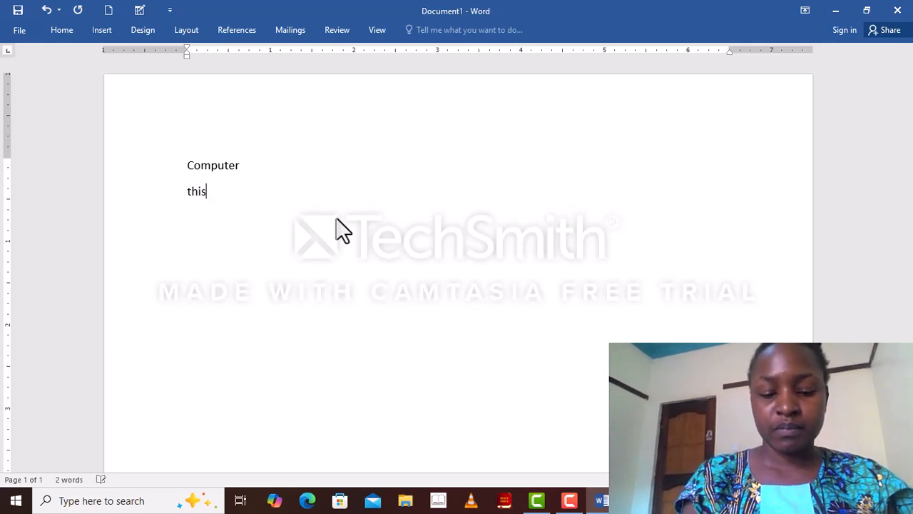
{"action": "type", "text": " is"}
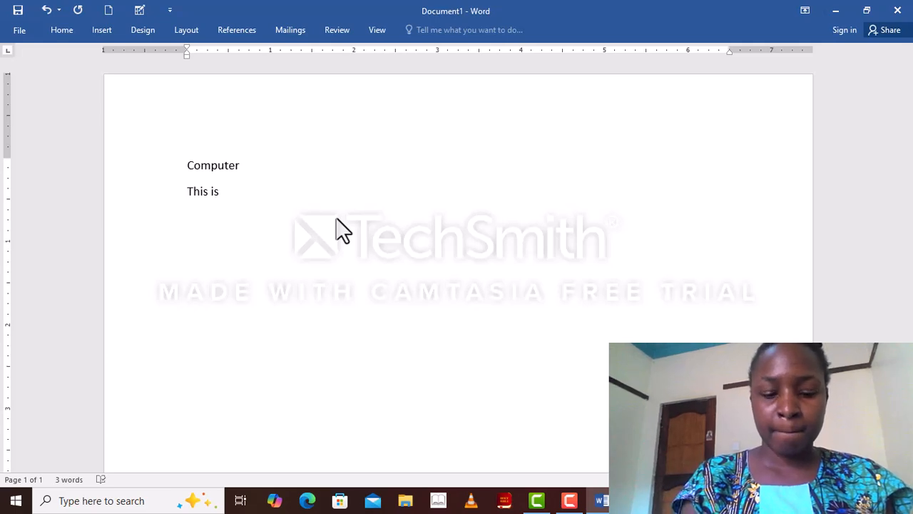
{"action": "type", "text": " an "}
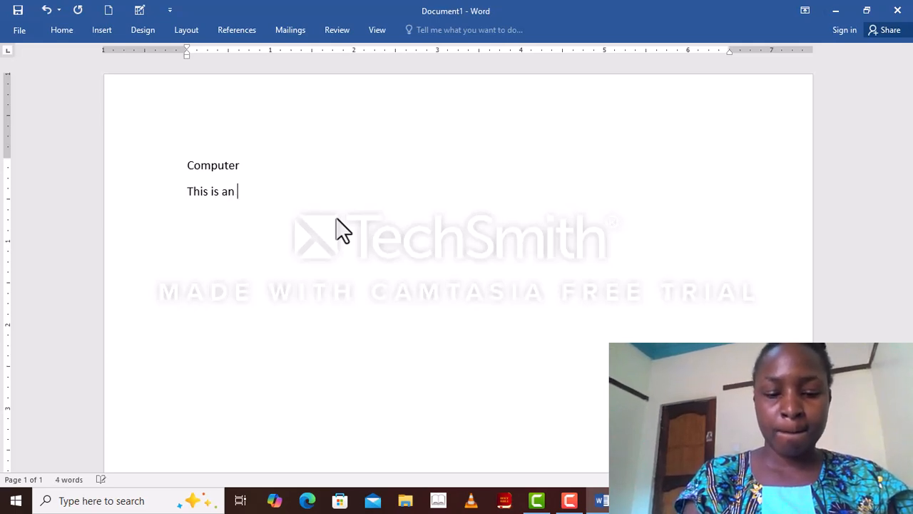
{"action": "type", "text": "electro"}
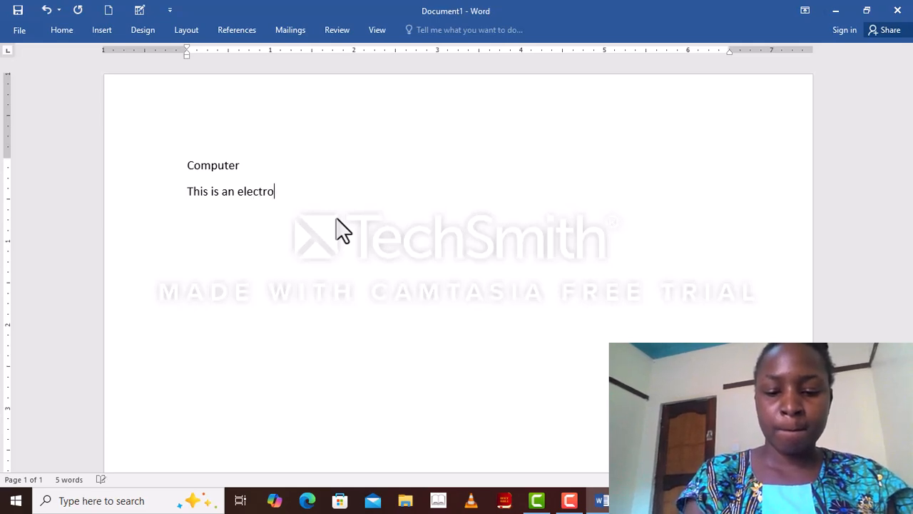
{"action": "type", "text": "nic"}
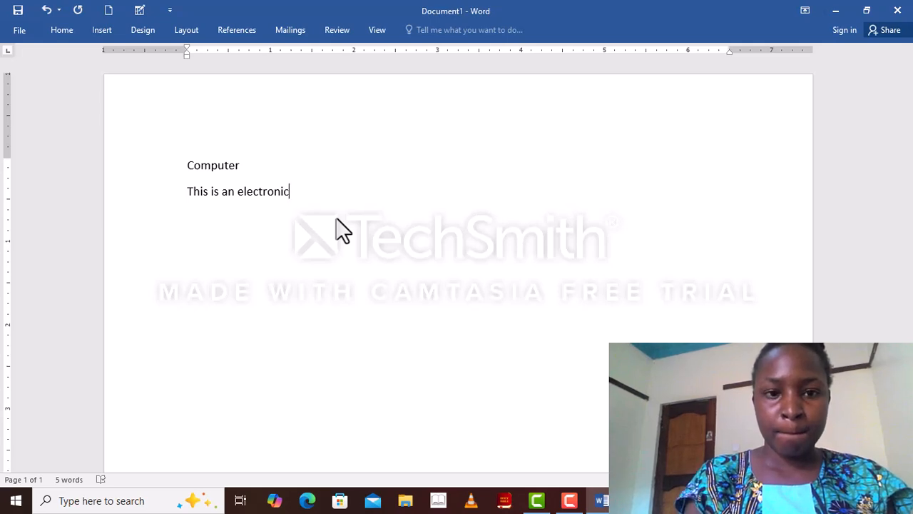
{"action": "type", "text": " devi"}
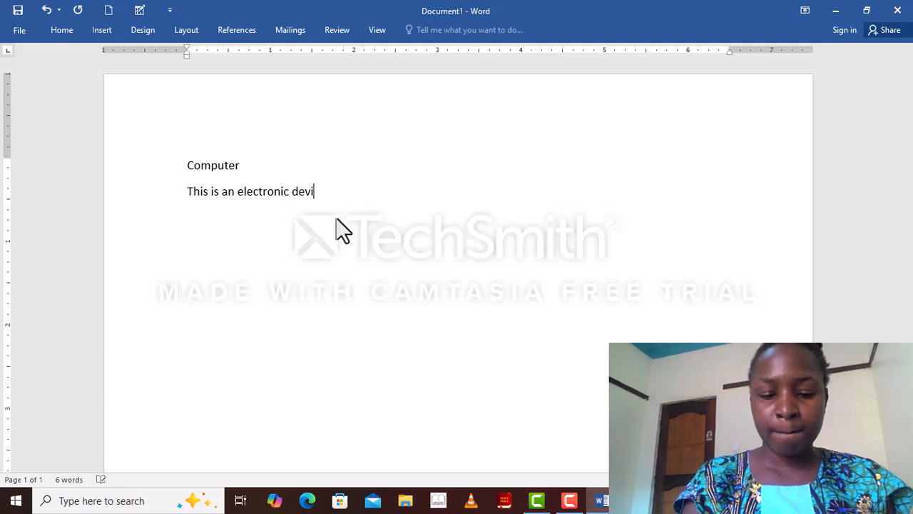
{"action": "type", "text": "ce"}
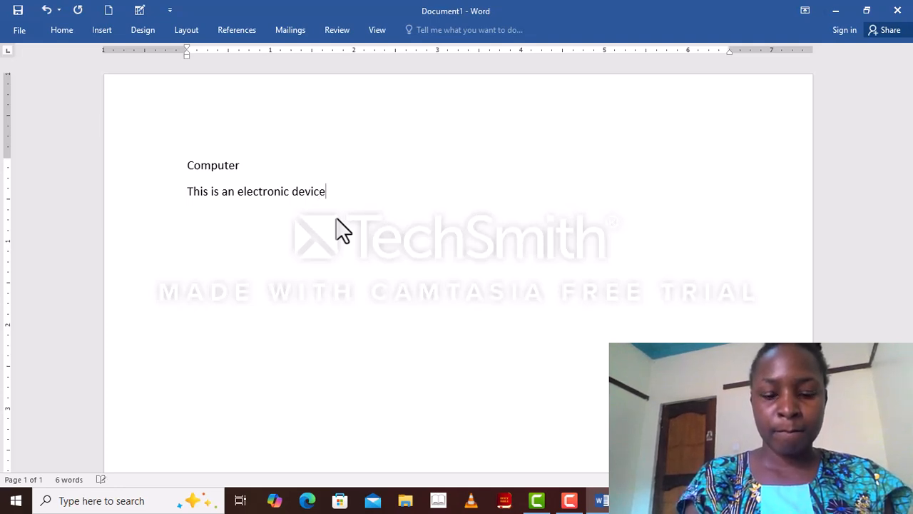
{"action": "type", "text": " u"}
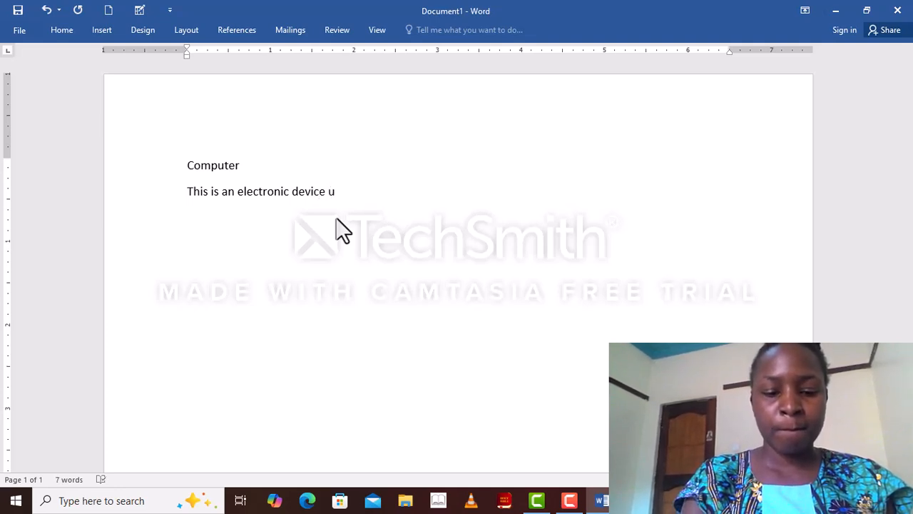
{"action": "type", "text": "sed to"}
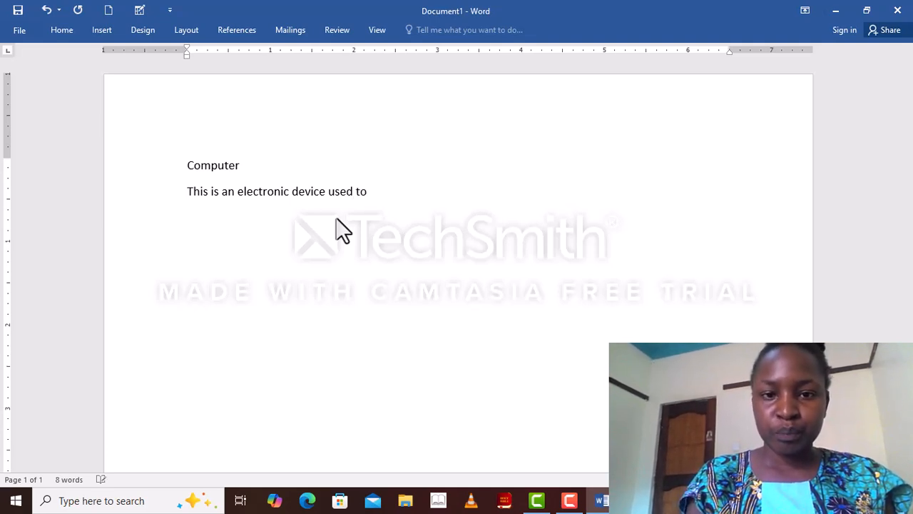
{"action": "type", "text": " i"}
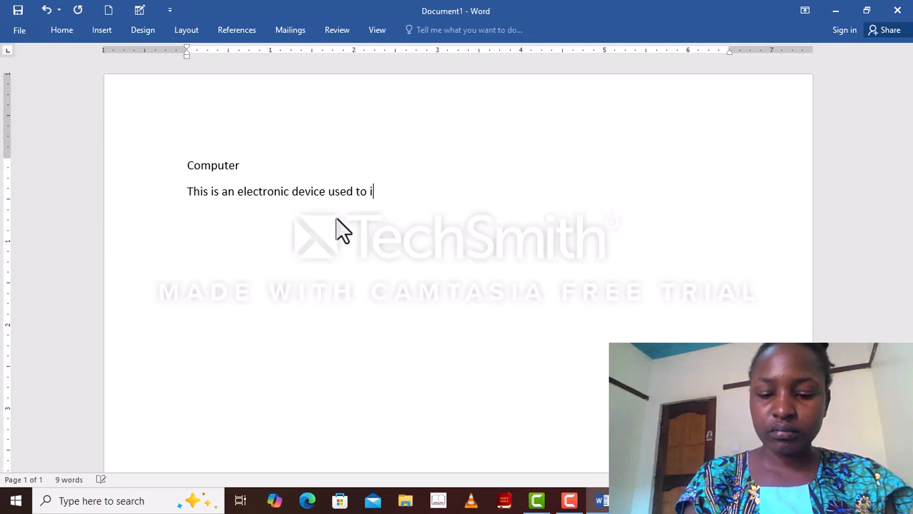
{"action": "type", "text": "nput"}
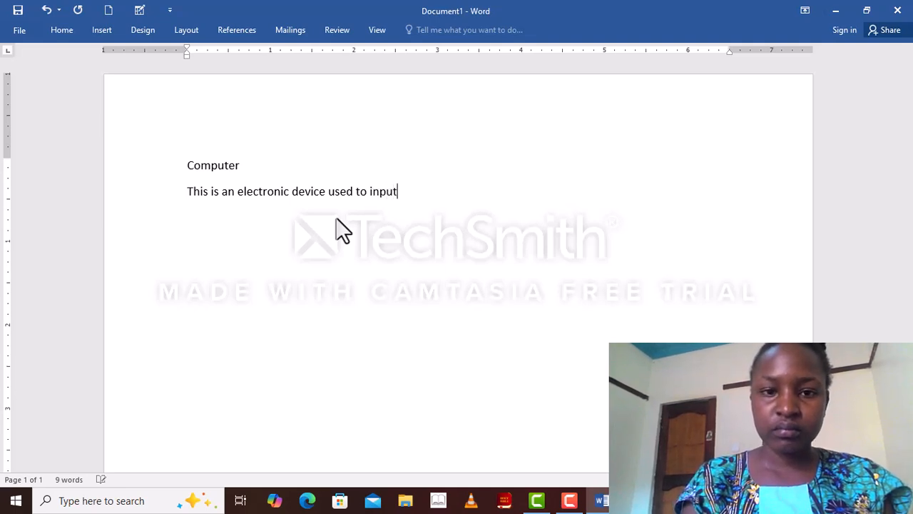
{"action": "type", "text": " data"}
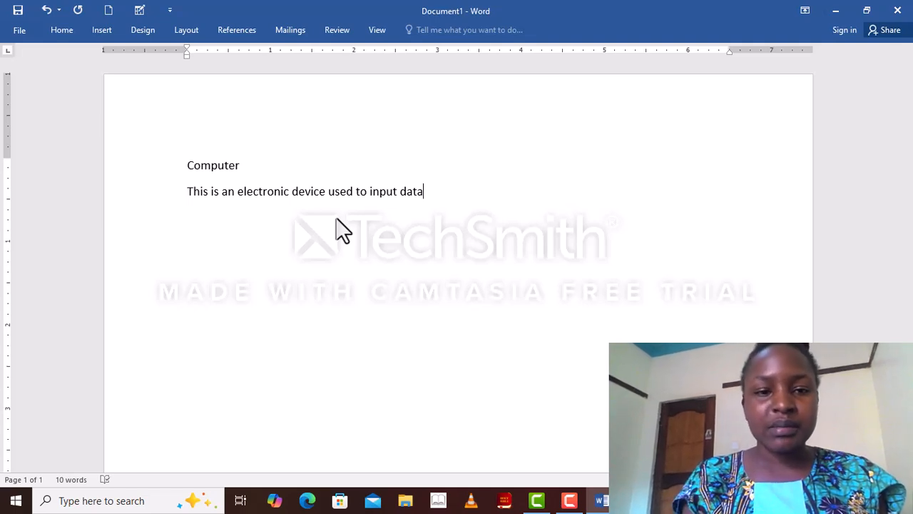
{"action": "type", "text": ","}
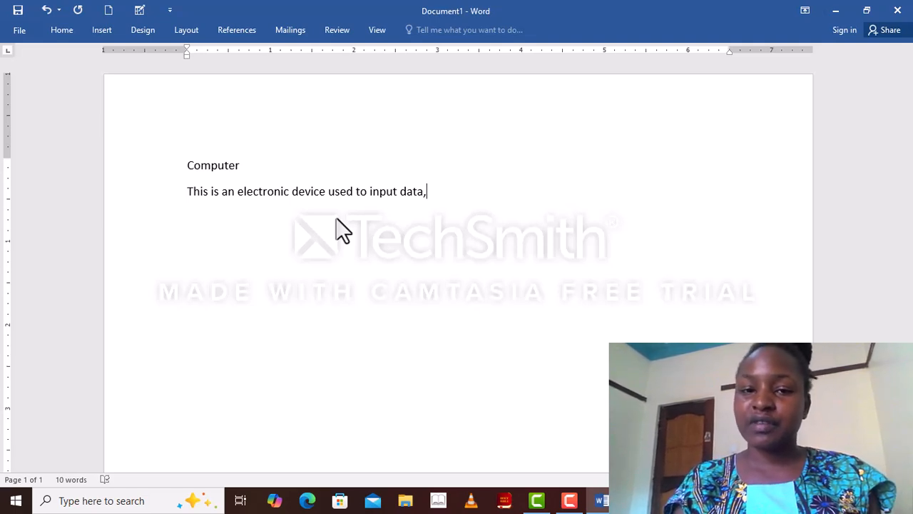
Step: Add "processes" after the comma and insert a space between "data," and "processes"
{"action": "type", "text": "proce"}
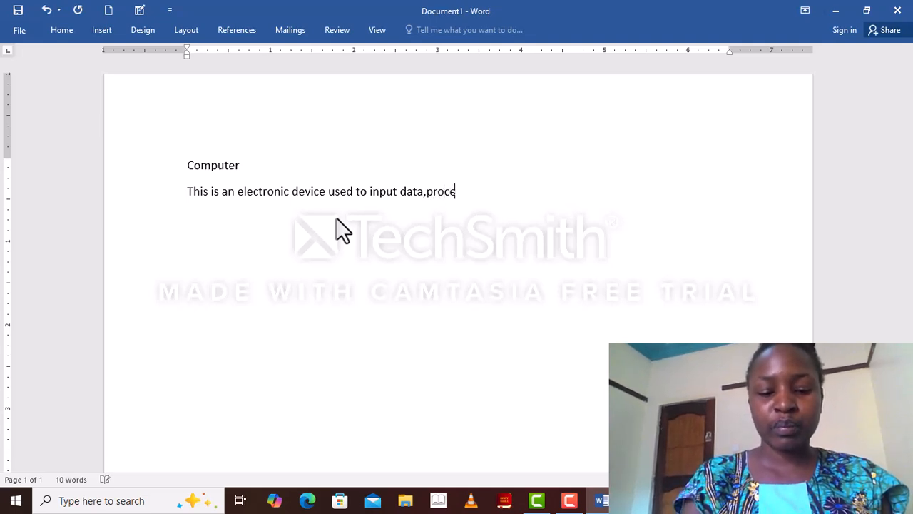
{"action": "type", "text": "sses"}
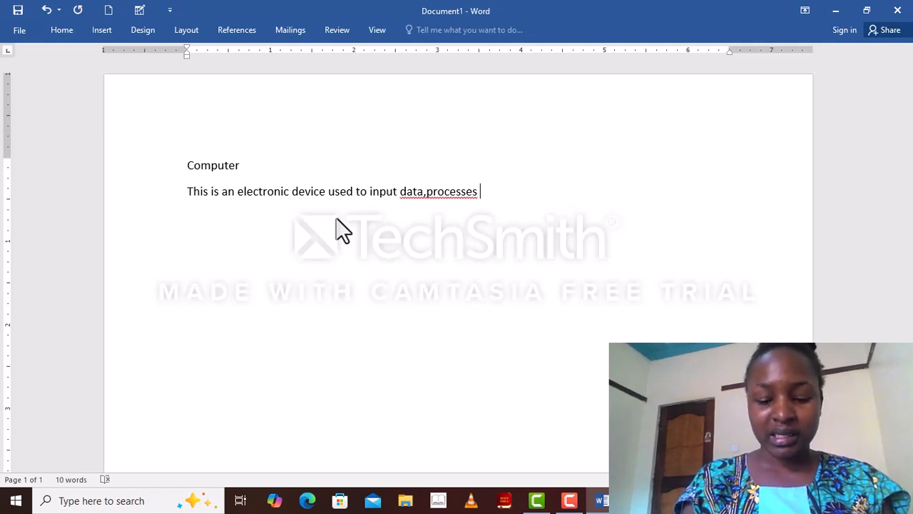
{"action": "left_click", "coordinate": [423, 191]}
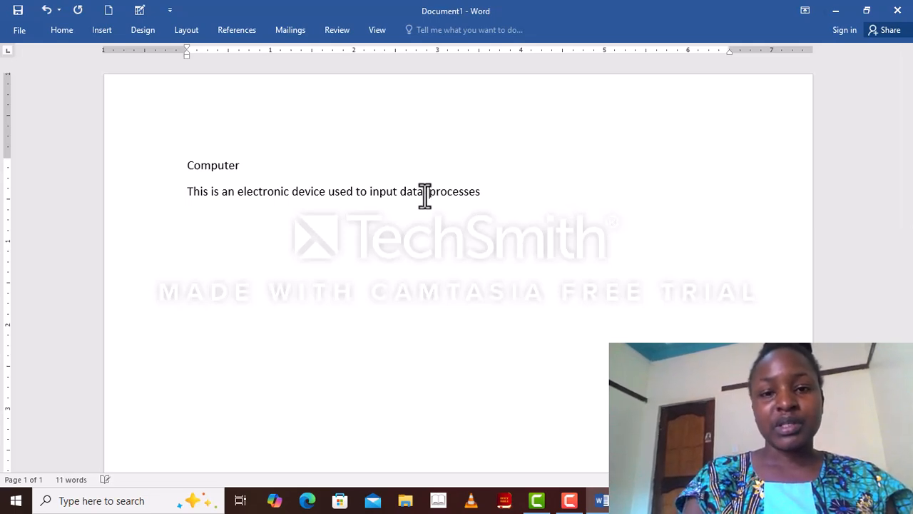
{"action": "type", "text": ","}
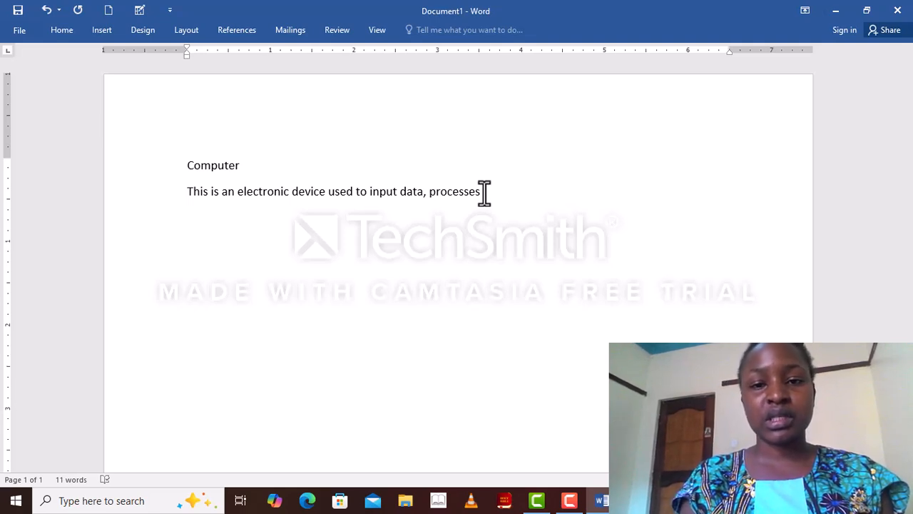
Step: Complete the definition sentence with "it, stores and output an information."
{"action": "type", "text": "t"}
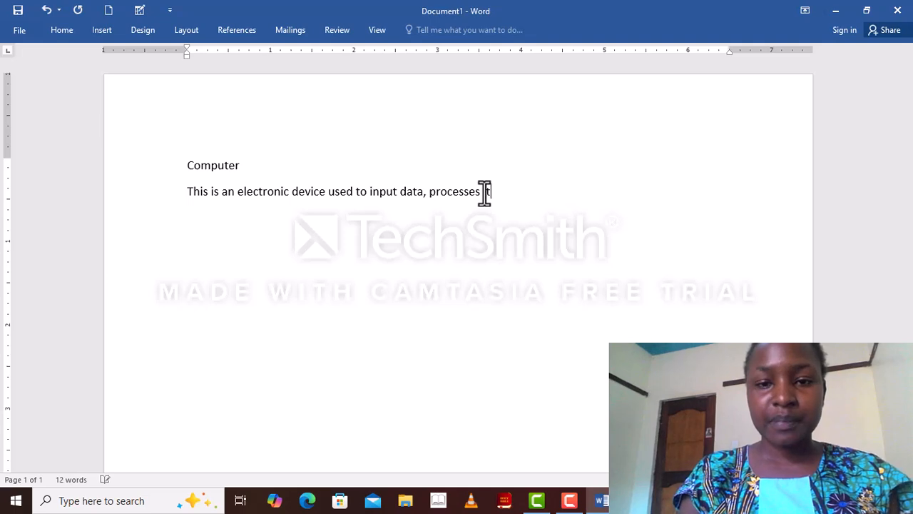
{"action": "type", "text": ", st"}
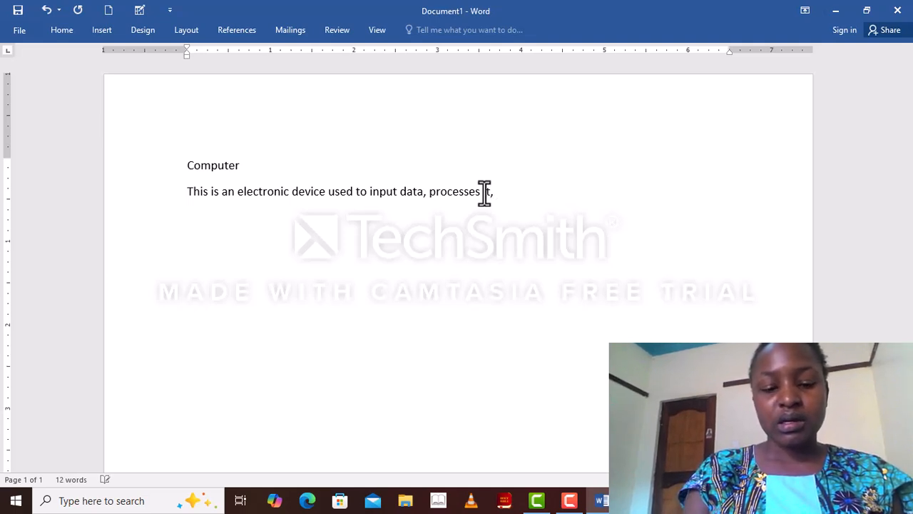
{"action": "type", "text": "o"}
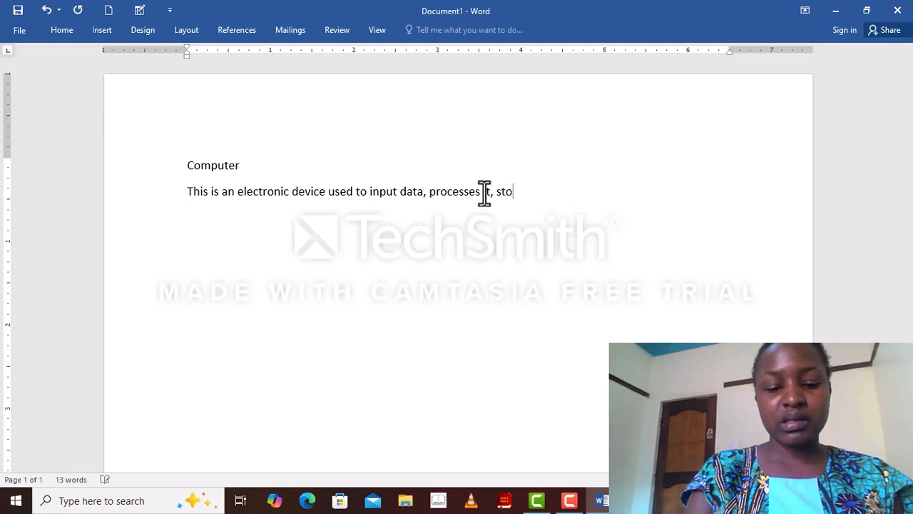
{"action": "type", "text": "res"}
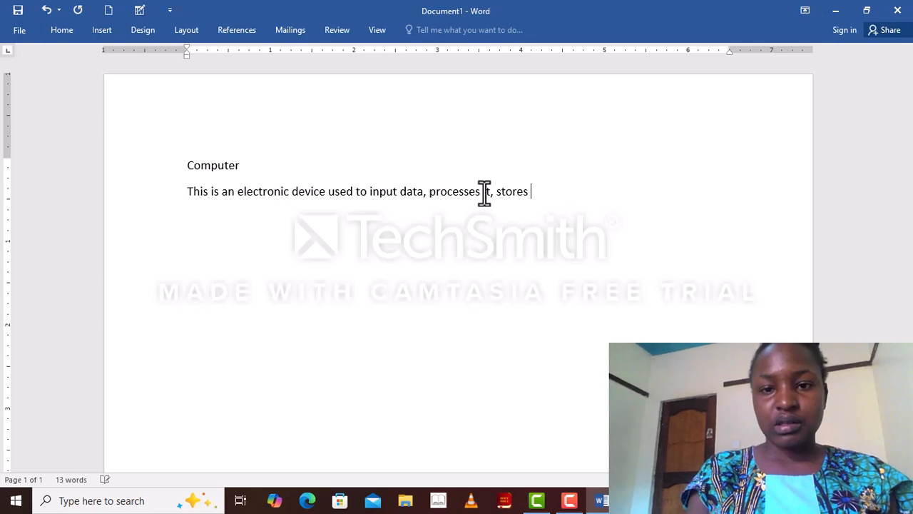
{"action": "type", "text": " and"}
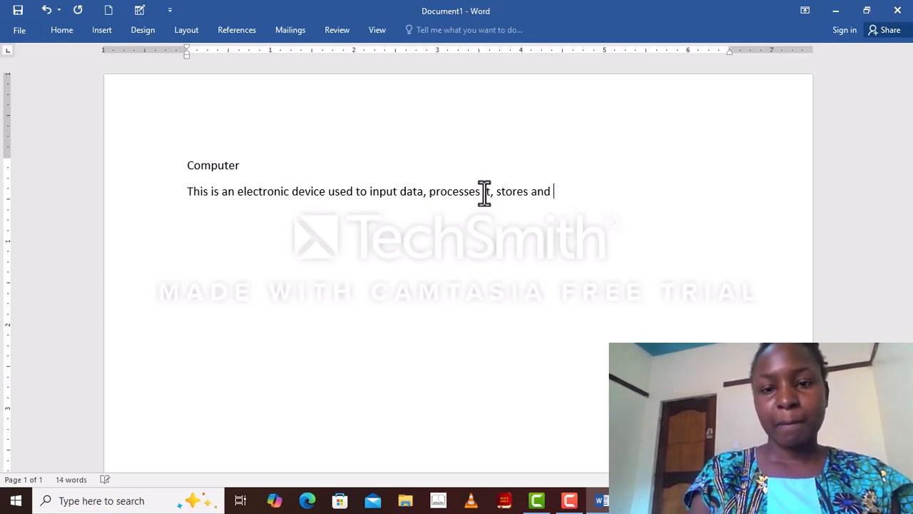
{"action": "type", "text": " ou"}
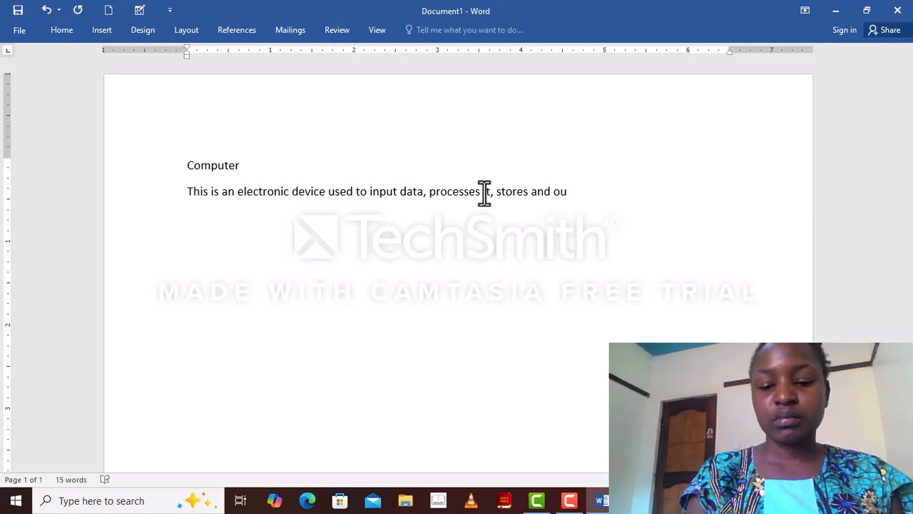
{"action": "type", "text": "tput "}
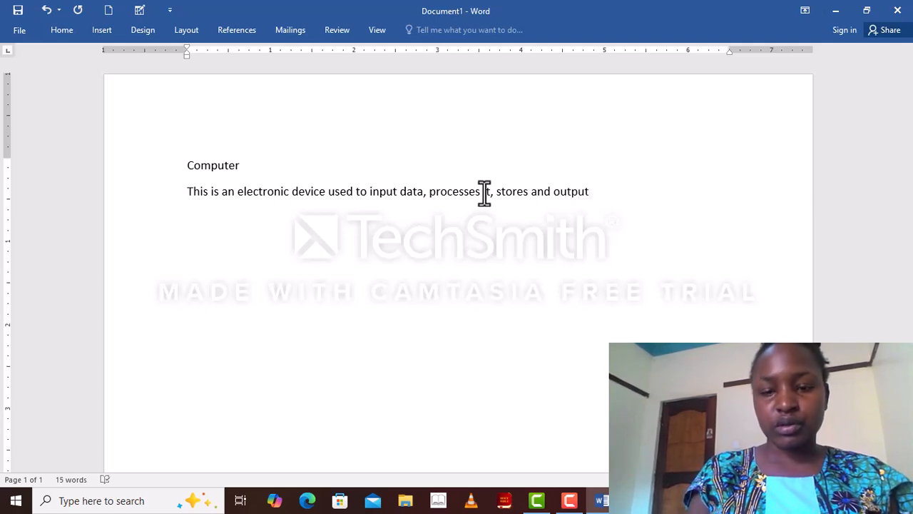
{"action": "type", "text": "an"}
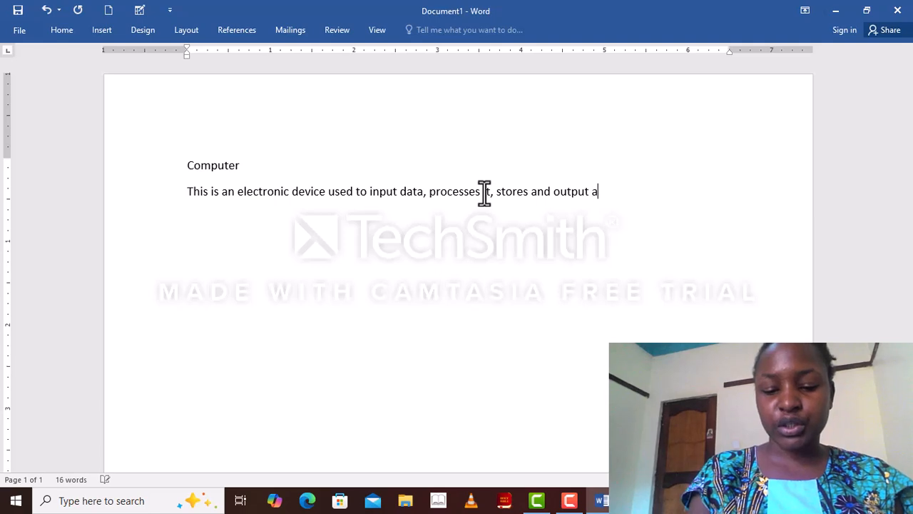
{"action": "type", "text": " i"}
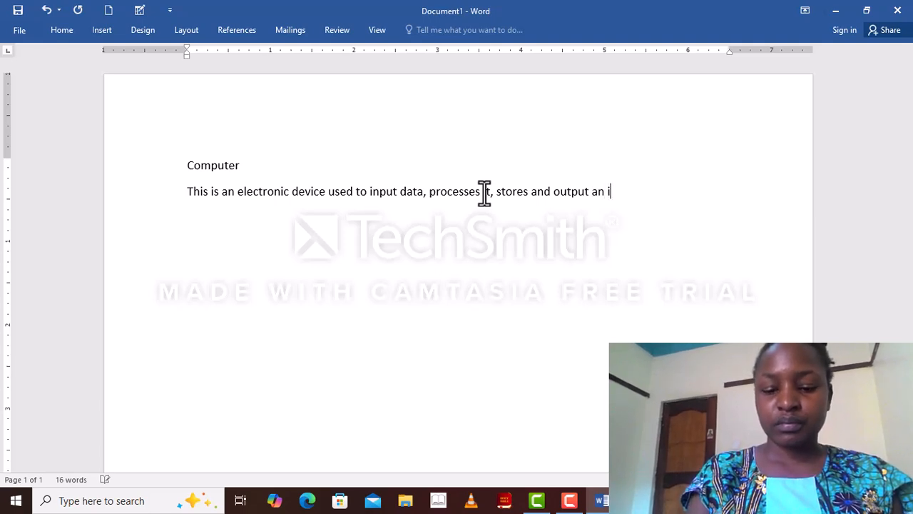
{"action": "type", "text": "n"}
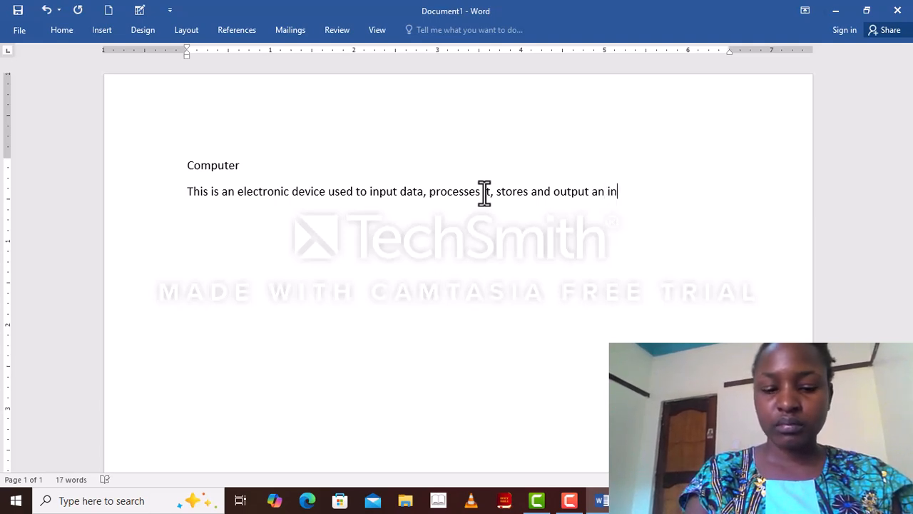
{"action": "type", "text": "fo"}
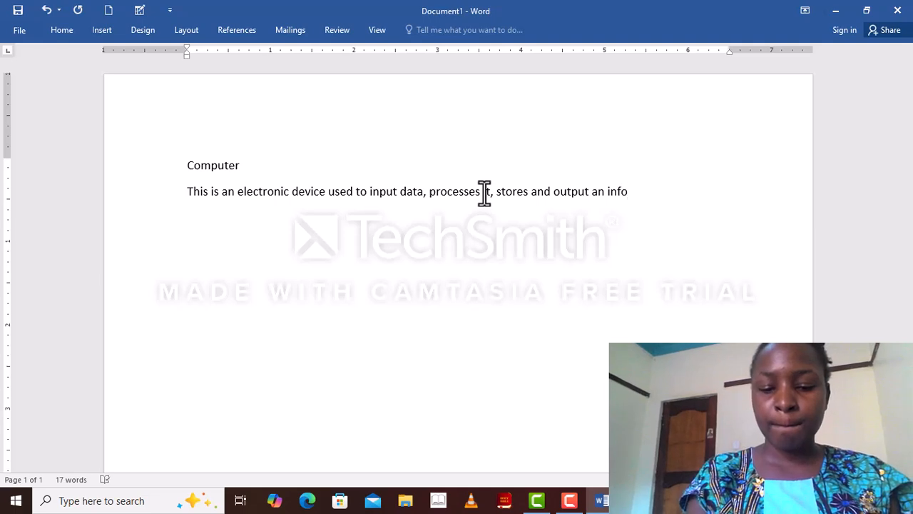
{"action": "type", "text": "rmation"}
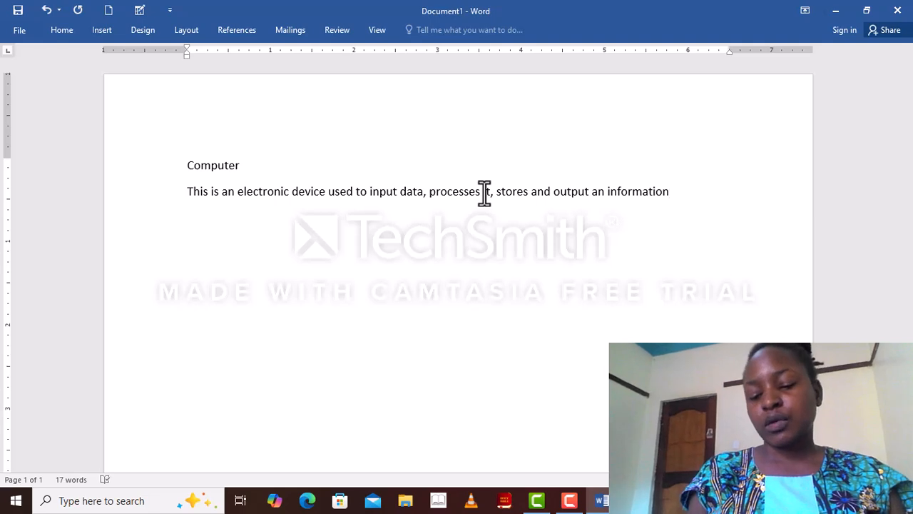
{"action": "type", "text": "."}
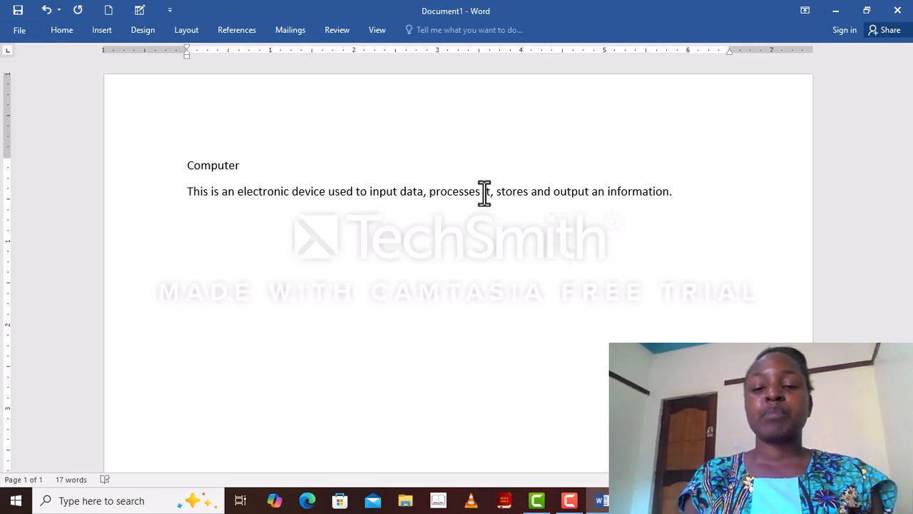
Step: Start a new paragraph and type the line "Examples", correcting the typo, then start another paragraph
{"action": "key", "text": "Return"}
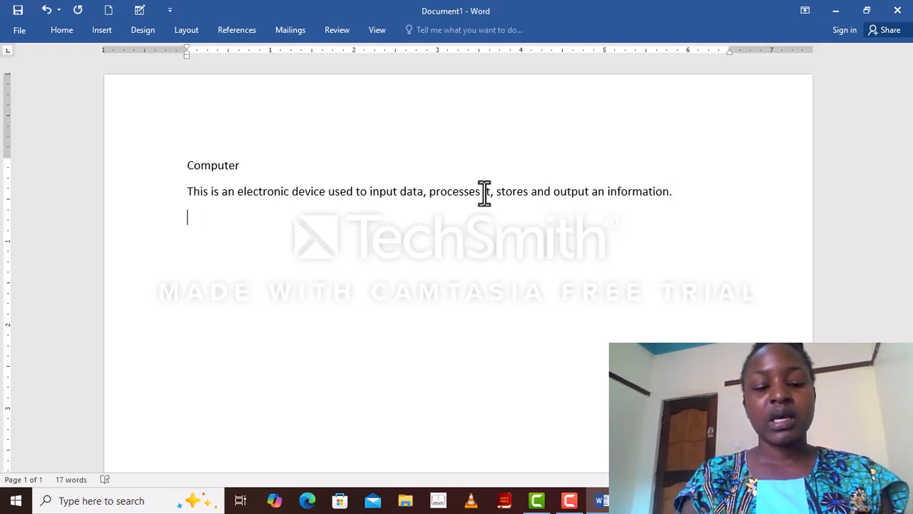
{"action": "type", "text": "exa,"}
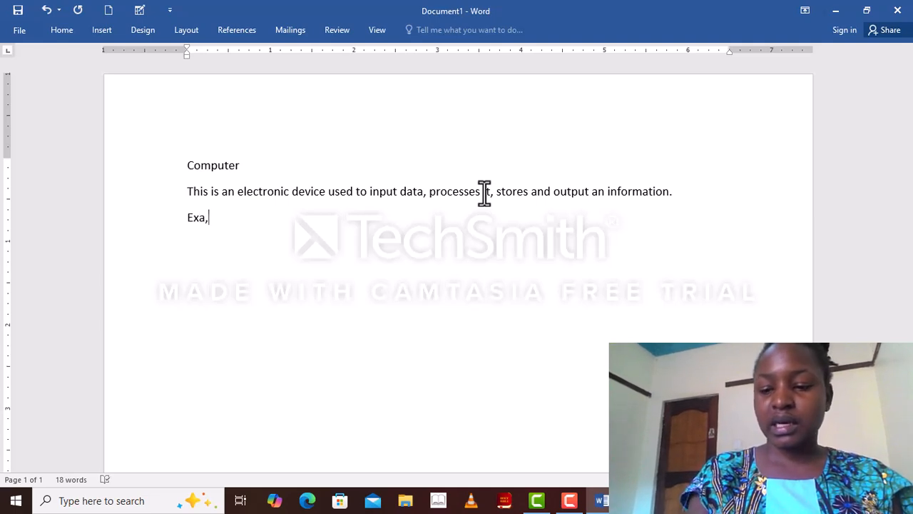
{"action": "key", "text": "BackSpace"}
{"action": "type", "text": "m"}
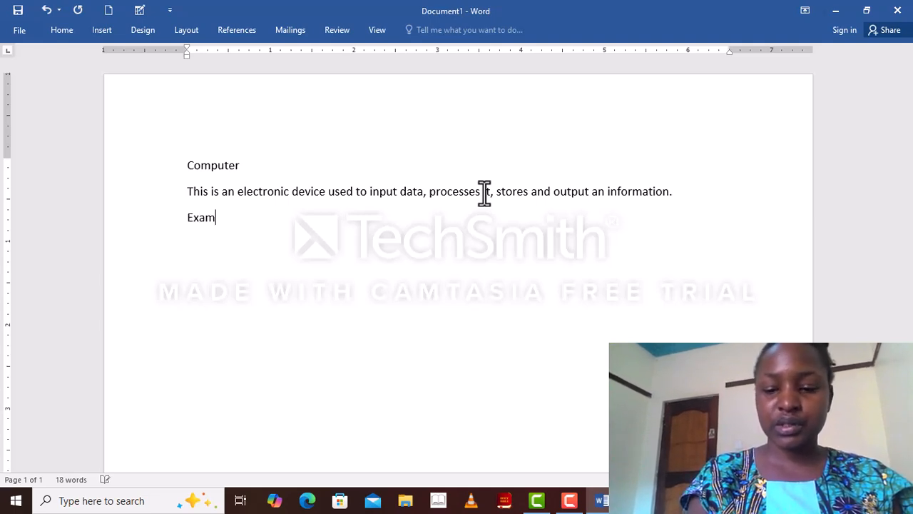
{"action": "type", "text": "ples"}
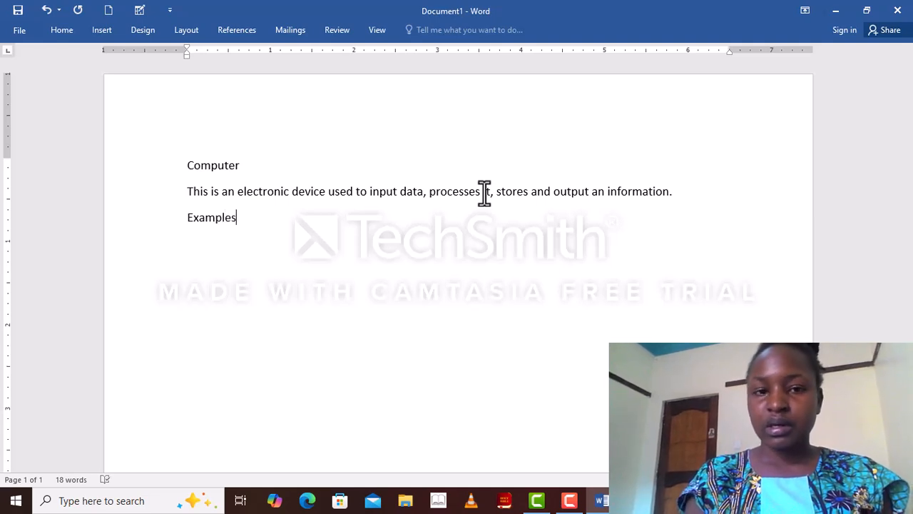
{"action": "key", "text": "Return"}
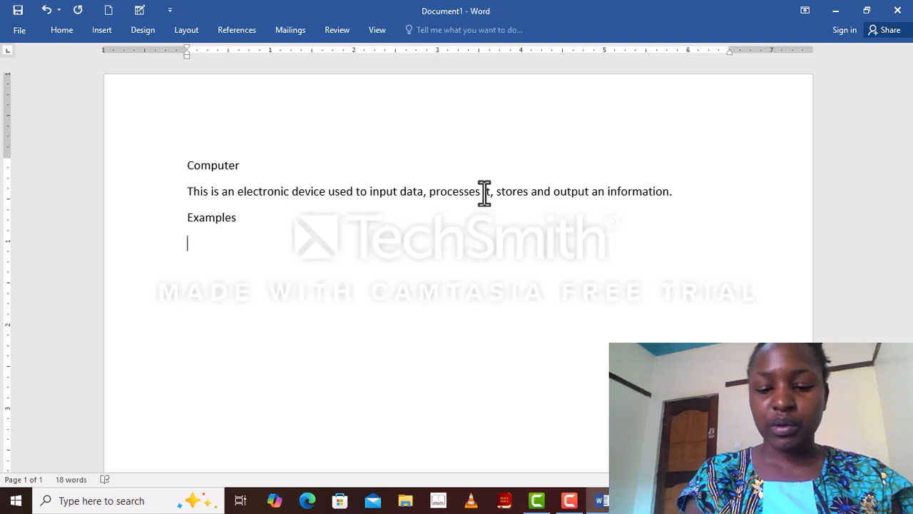
Step: List "Laptops" and "Smart phones" as examples on separate lines below "Examples"
{"action": "type", "text": "lap"}
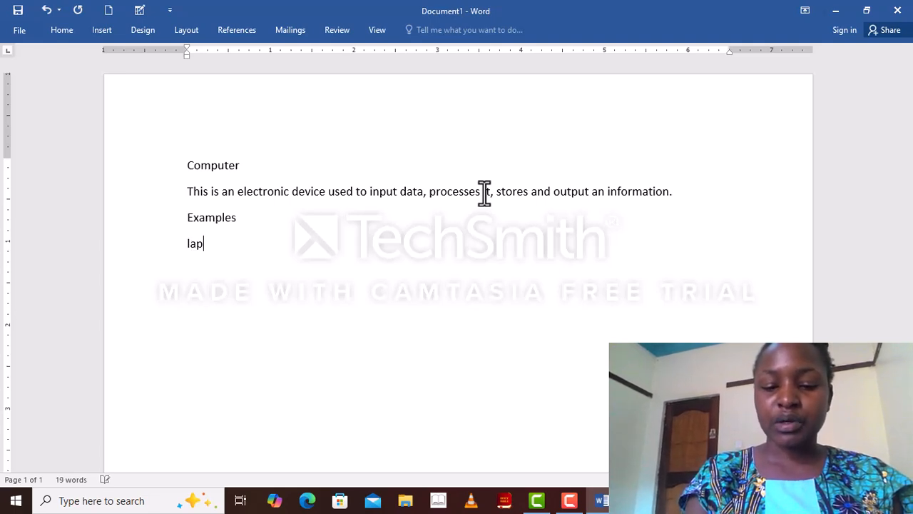
{"action": "type", "text": "top"}
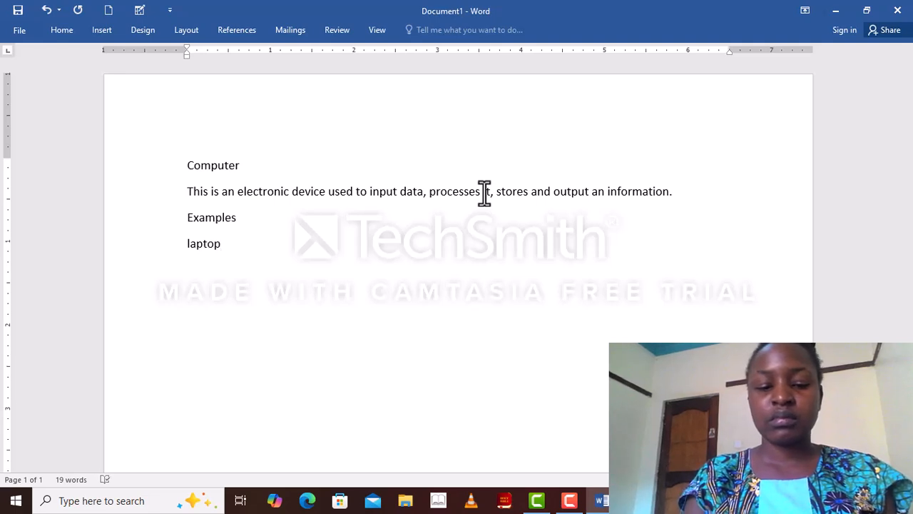
{"action": "type", "text": "s"}
{"action": "key", "text": "Return"}
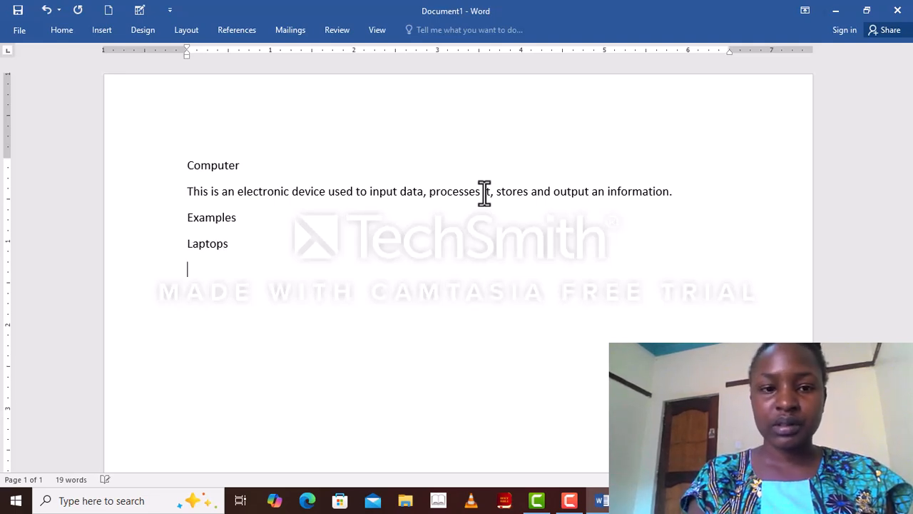
{"action": "type", "text": "smart"}
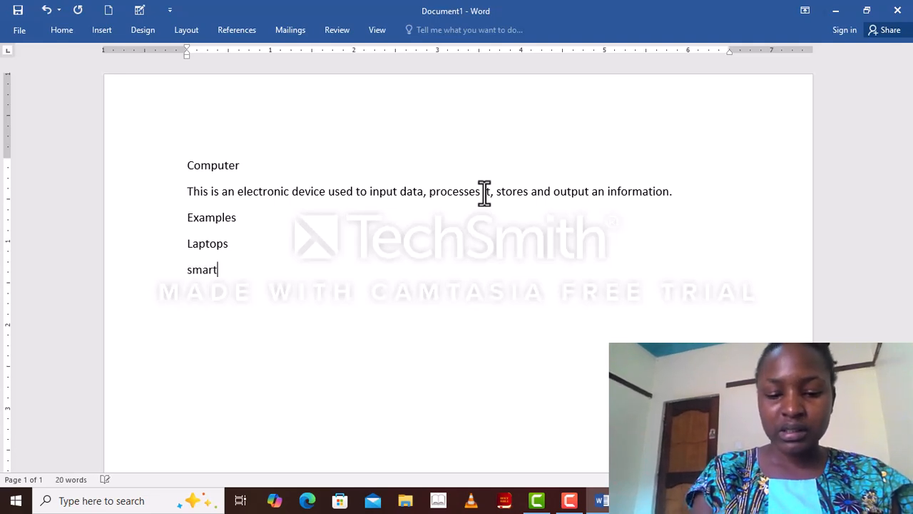
{"action": "type", "text": " phones"}
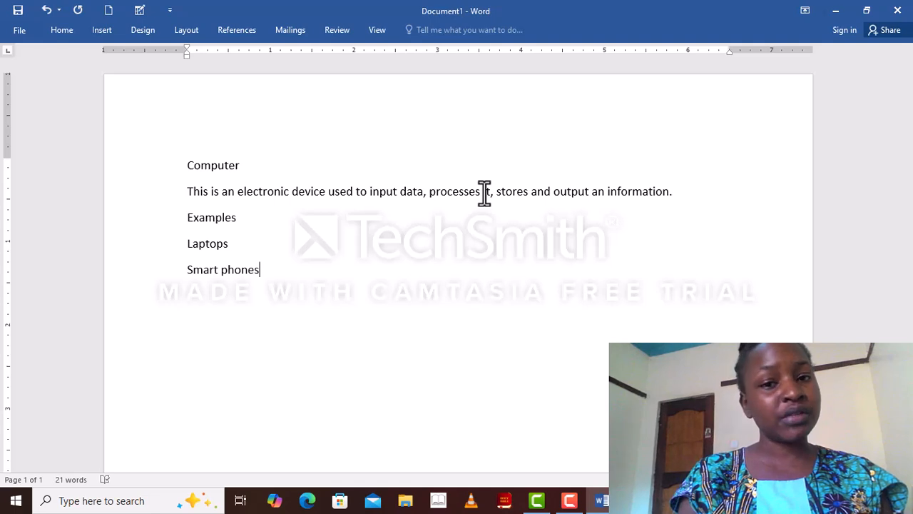
Step: Insert a page break and type "Components of a computer" at the top of the new page
{"action": "key", "text": "ctrl+Return"}
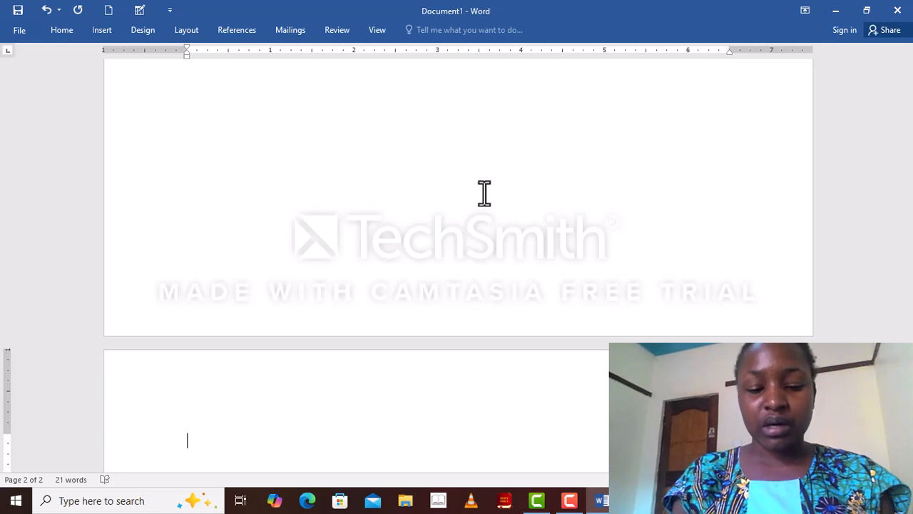
{"action": "type", "text": "com"}
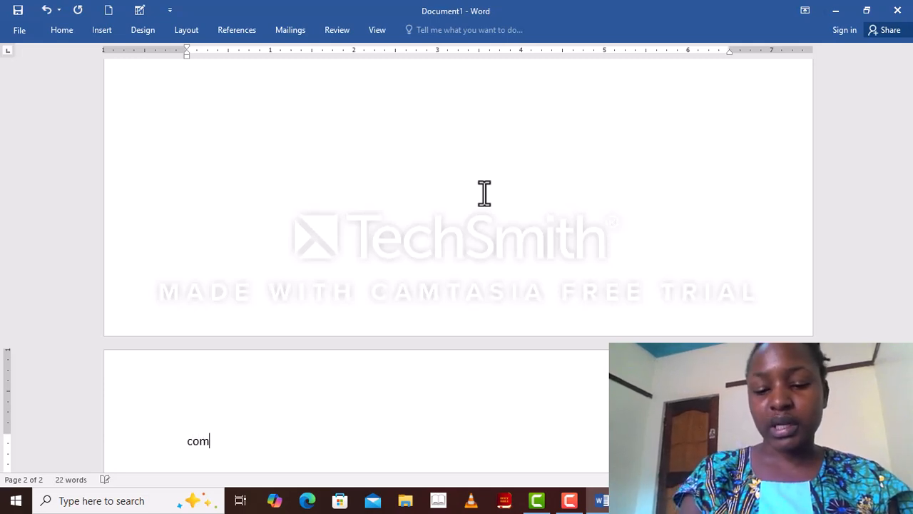
{"action": "type", "text": "ponents"}
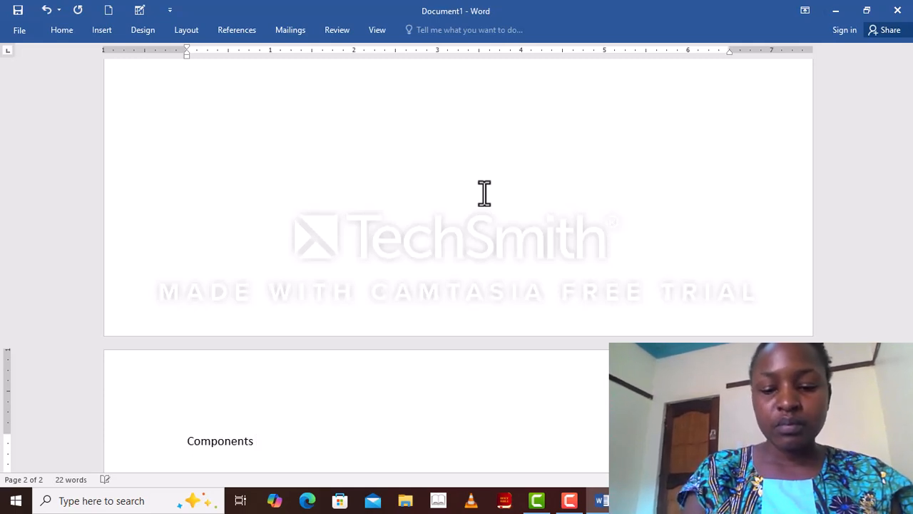
{"action": "type", "text": " of"}
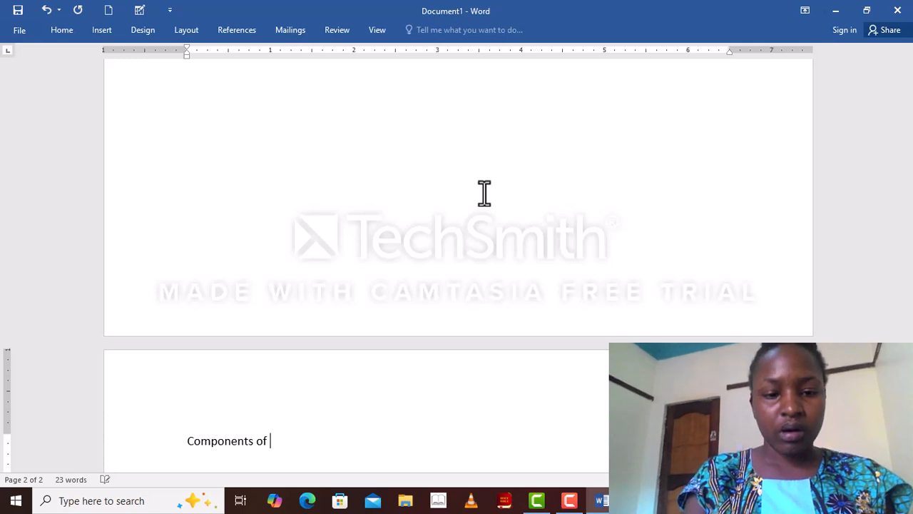
{"action": "type", "text": " a computer"}
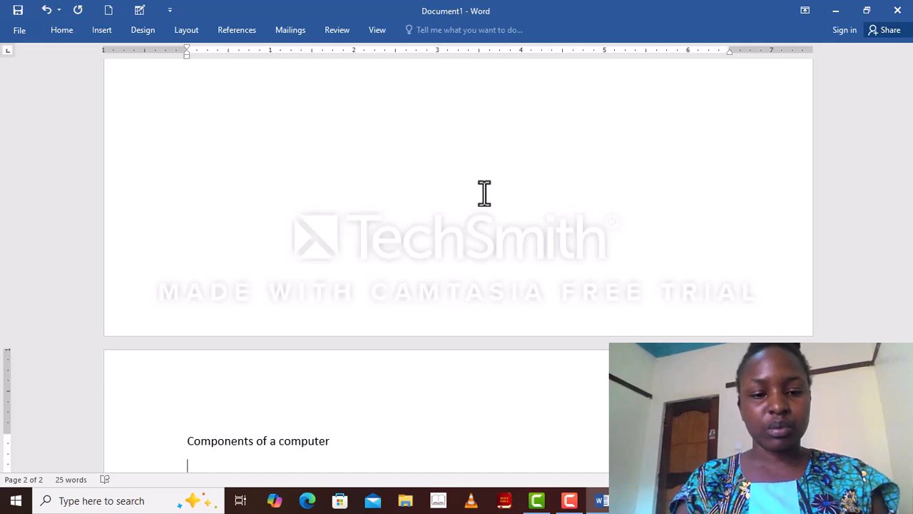
{"action": "key", "text": "Return"}
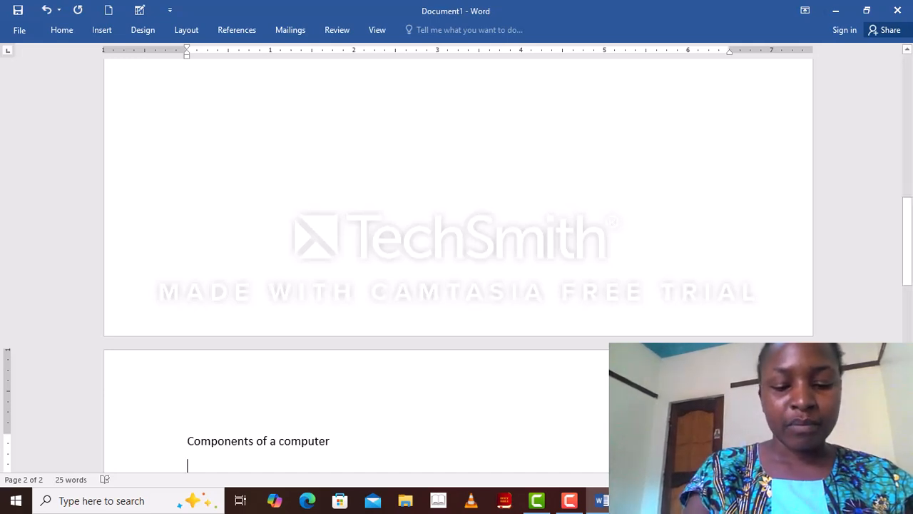
Step: List "Hardware" and "software" on separate lines under the components heading
{"action": "type", "text": "hard"}
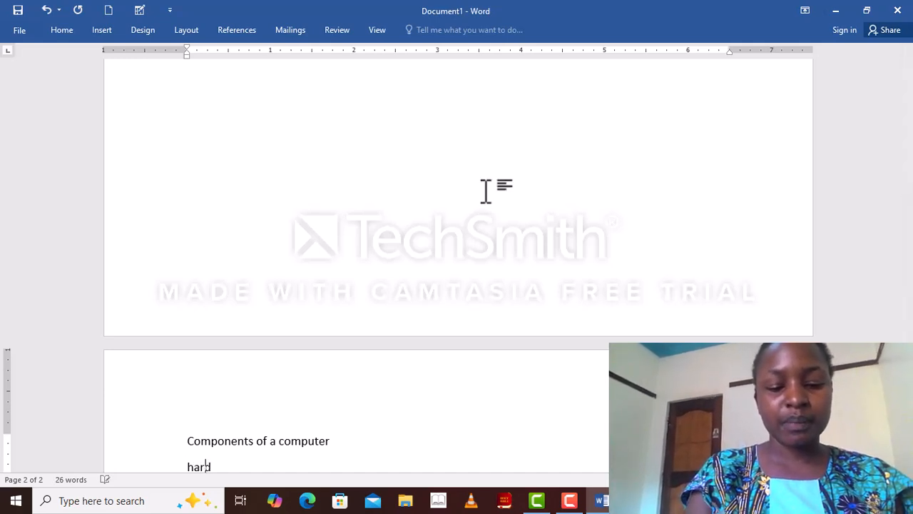
{"action": "type", "text": "ware"}
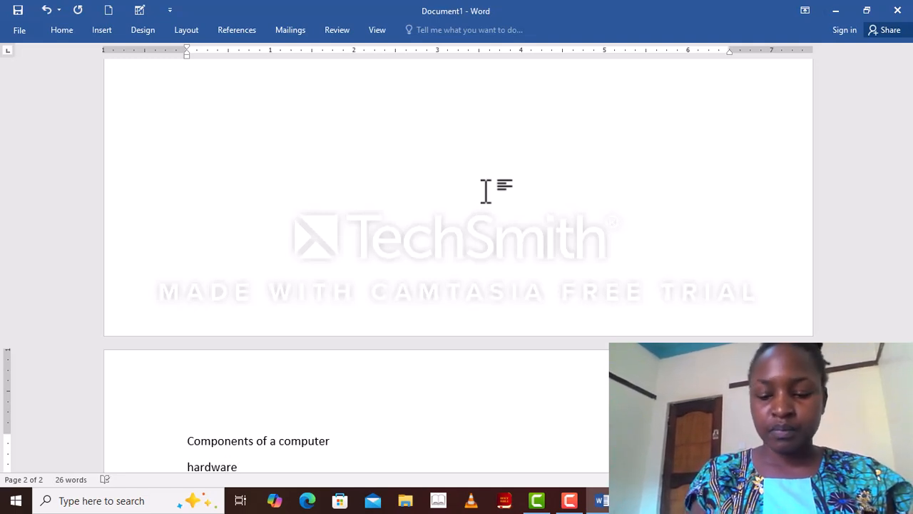
{"action": "key", "text": "Return"}
{"action": "type", "text": "S"}
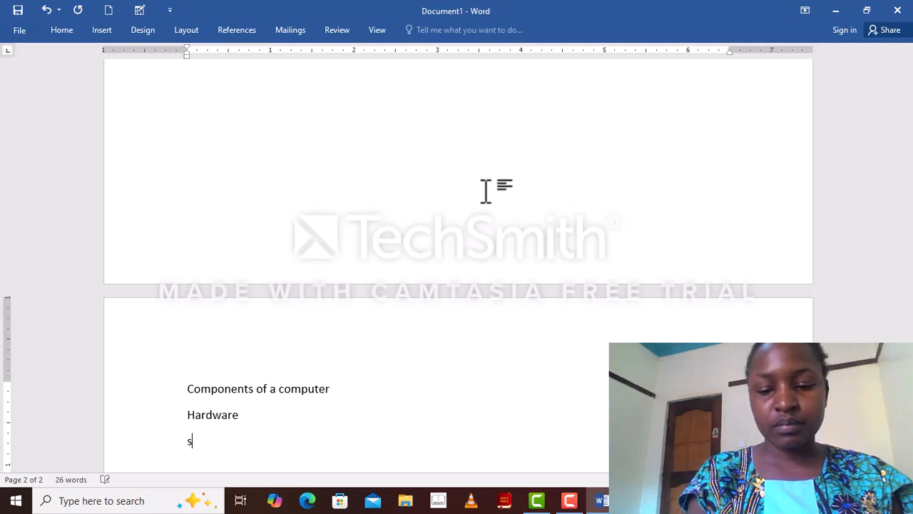
{"action": "type", "text": "of"}
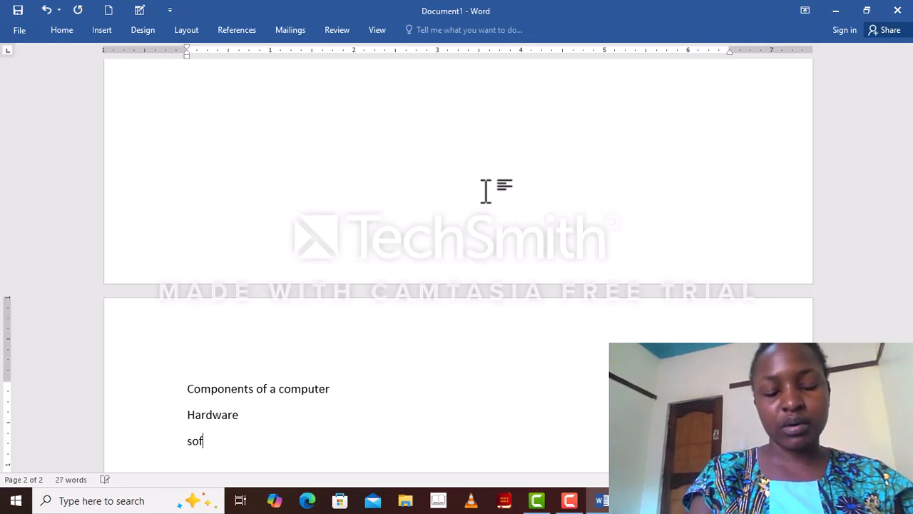
{"action": "type", "text": "tware"}
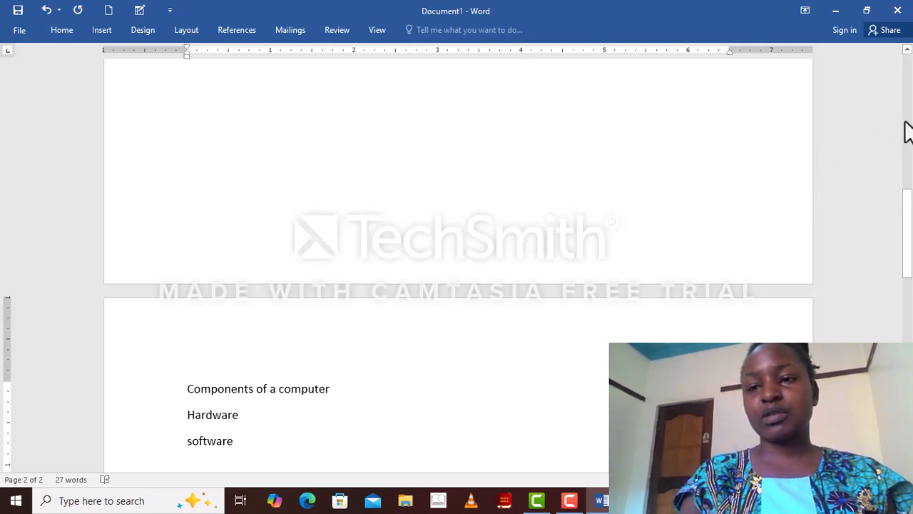
{"action": "left_click", "coordinate": [907, 132]}
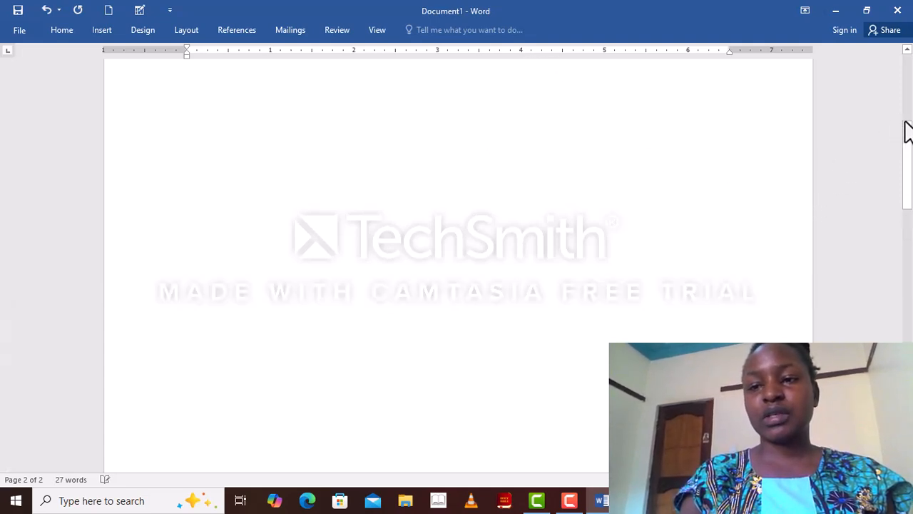
Step: Make the "Computer" heading bold, underlined and coloured Accent 1, Darker 25%
{"action": "left_click", "coordinate": [908, 86]}
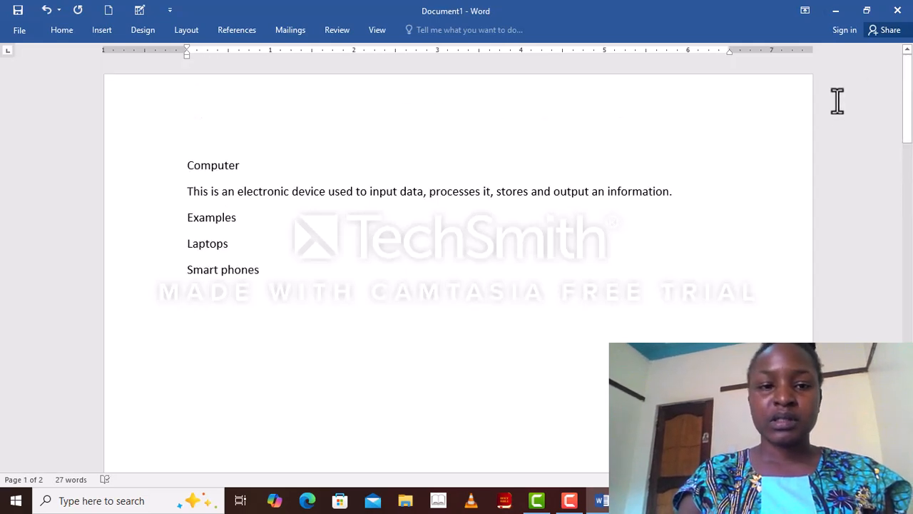
{"action": "double_click", "coordinate": [186, 171]}
{"action": "left_click", "coordinate": [186, 171]}
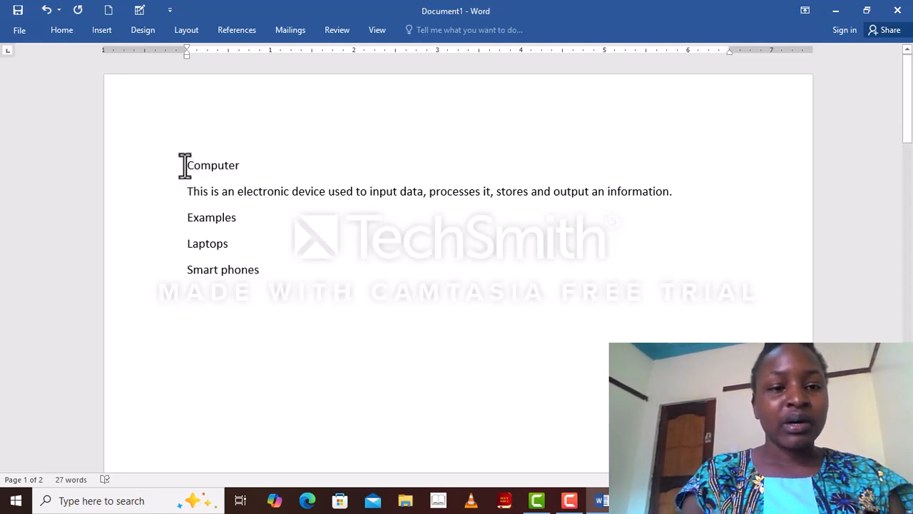
{"action": "left_click", "coordinate": [185, 166]}
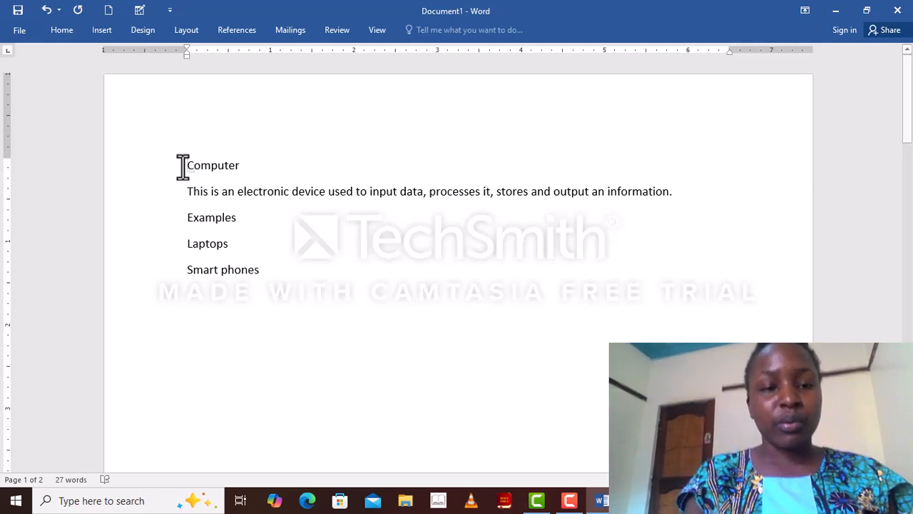
{"action": "double_click", "coordinate": [183, 166]}
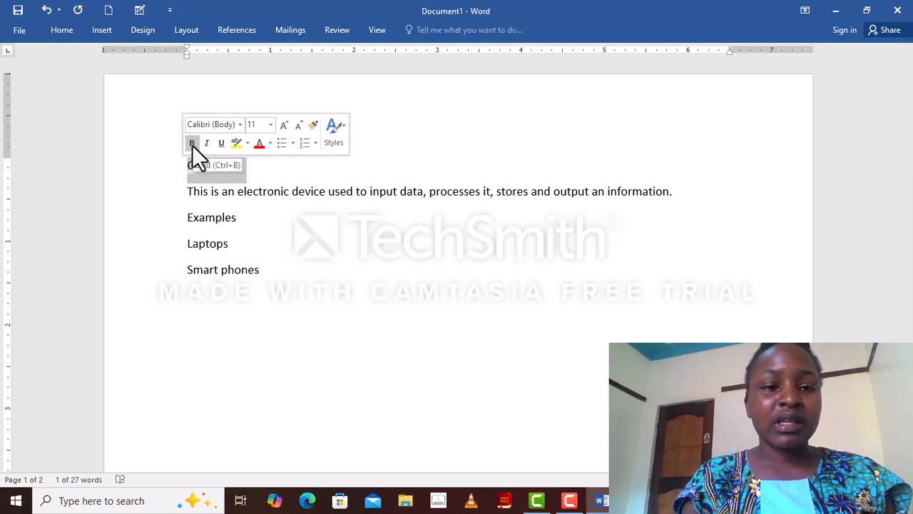
{"action": "left_click", "coordinate": [193, 144]}
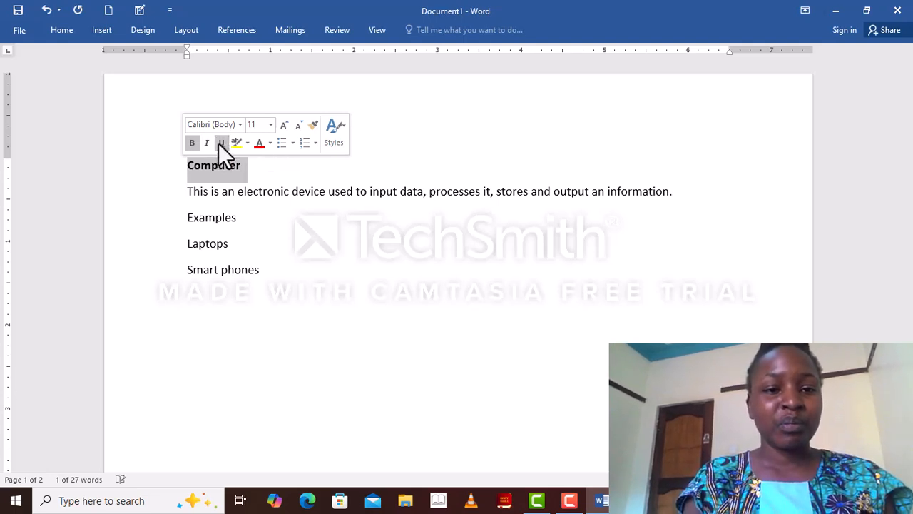
{"action": "left_click", "coordinate": [221, 143]}
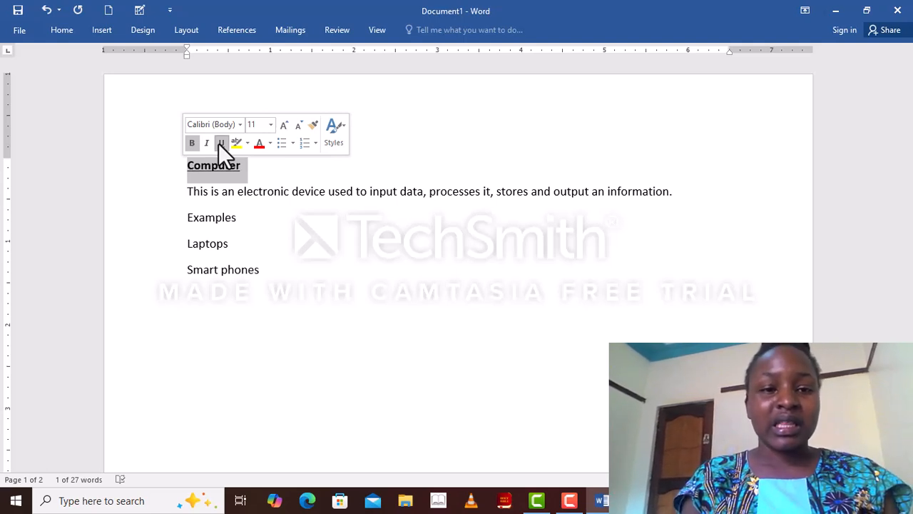
{"action": "left_click", "coordinate": [270, 142]}
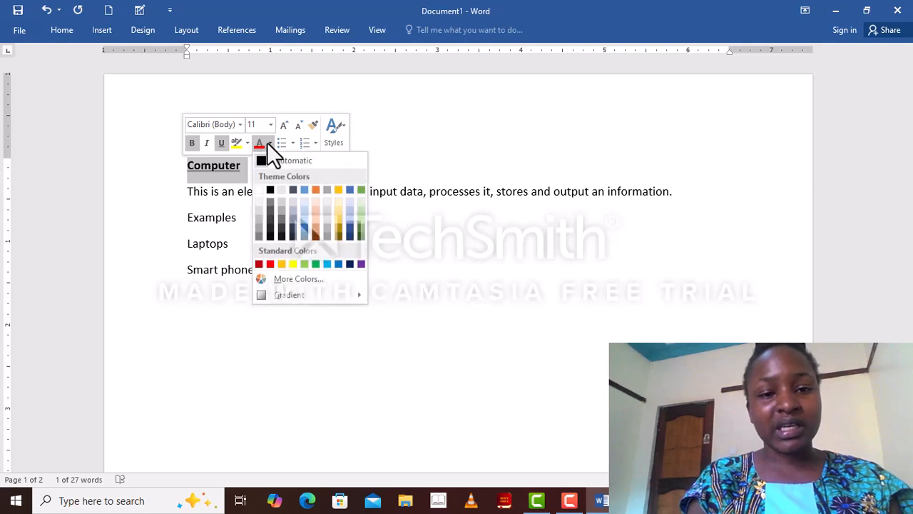
{"action": "left_click", "coordinate": [305, 234]}
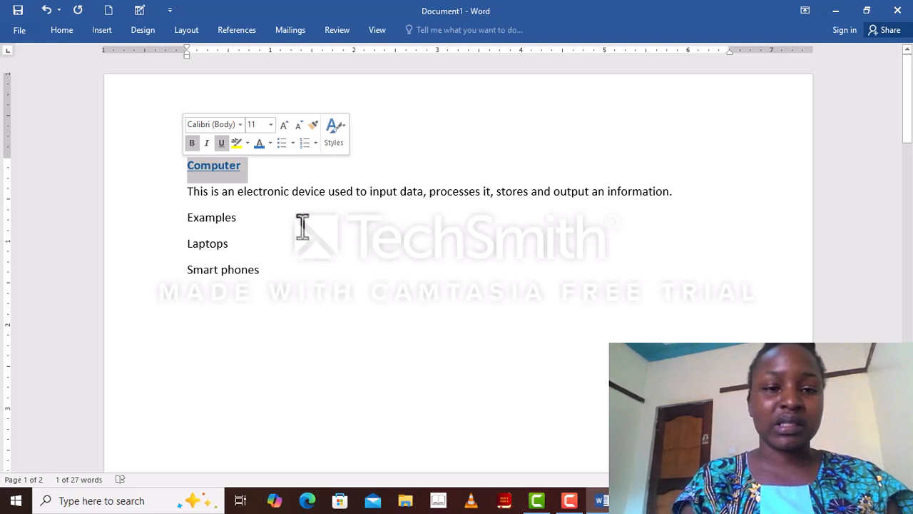
{"action": "left_click", "coordinate": [302, 227]}
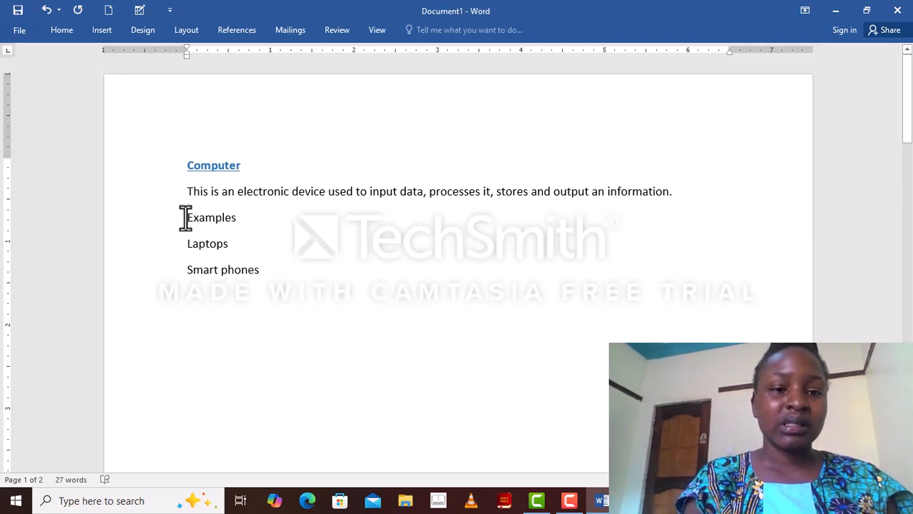
Step: Underline the "Examples" line
{"action": "left_click_drag", "start_coordinate": [186, 218], "coordinate": [238, 218]}
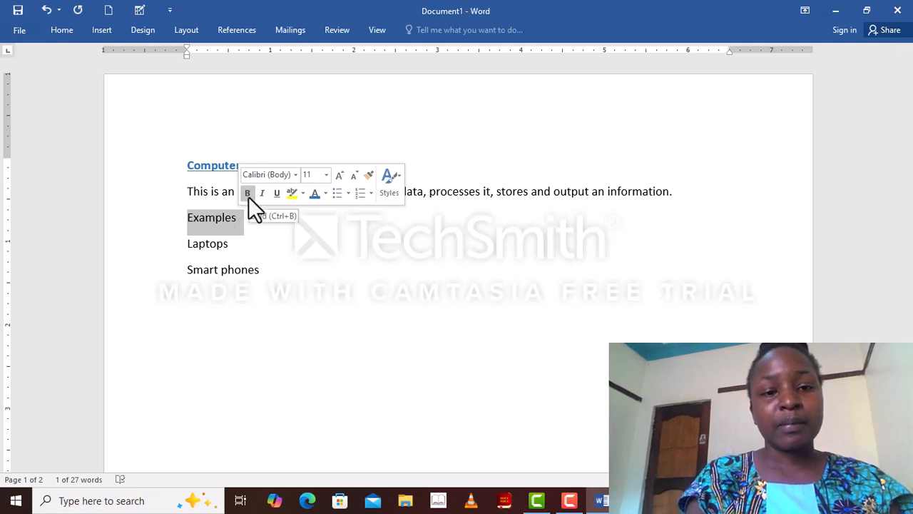
{"action": "left_click", "coordinate": [275, 194]}
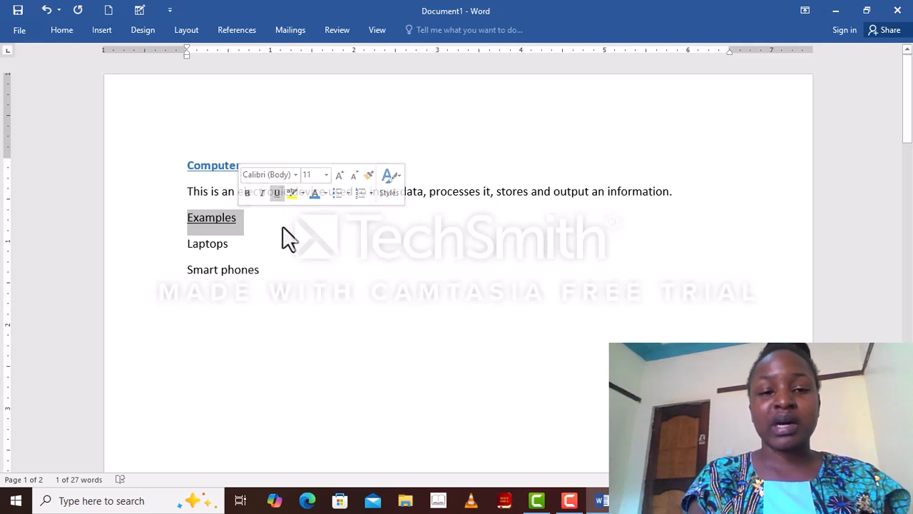
{"action": "left_click", "coordinate": [283, 229]}
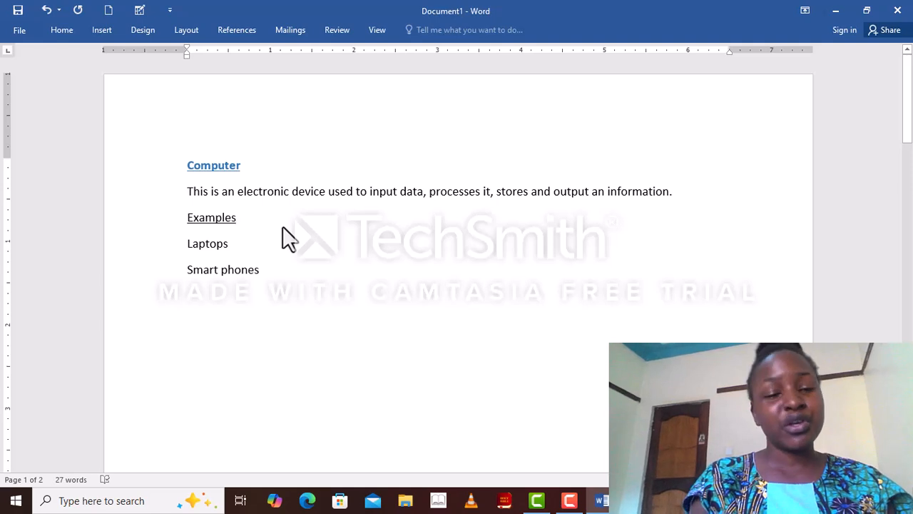
Step: Turn the "Laptops" and "Smart phones" lines into a bulleted list
{"action": "double_click", "coordinate": [183, 248]}
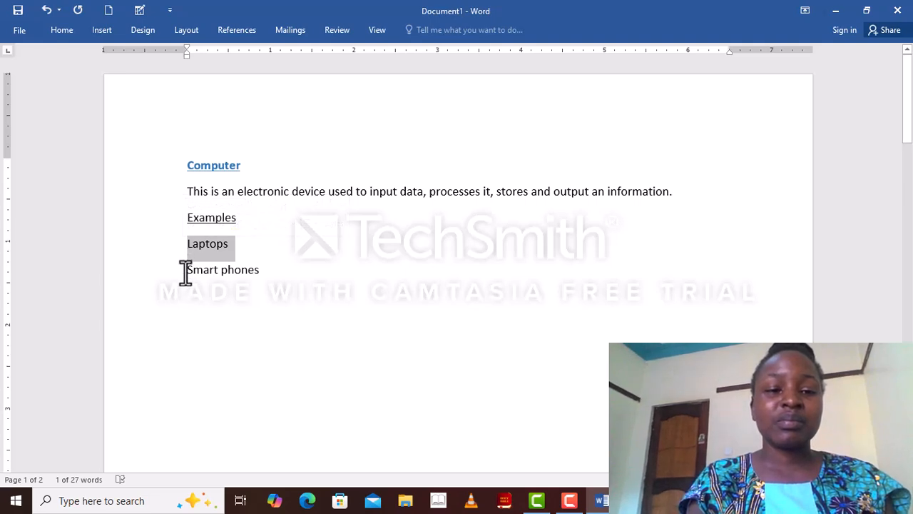
{"action": "left_click", "coordinate": [185, 246]}
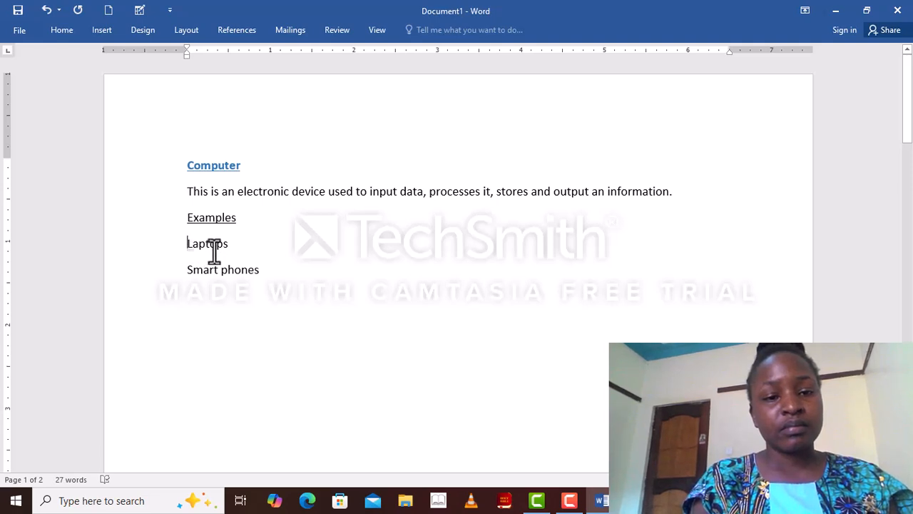
{"action": "left_click_drag", "start_coordinate": [179, 250], "coordinate": [229, 245]}
{"action": "left_click", "coordinate": [187, 260]}
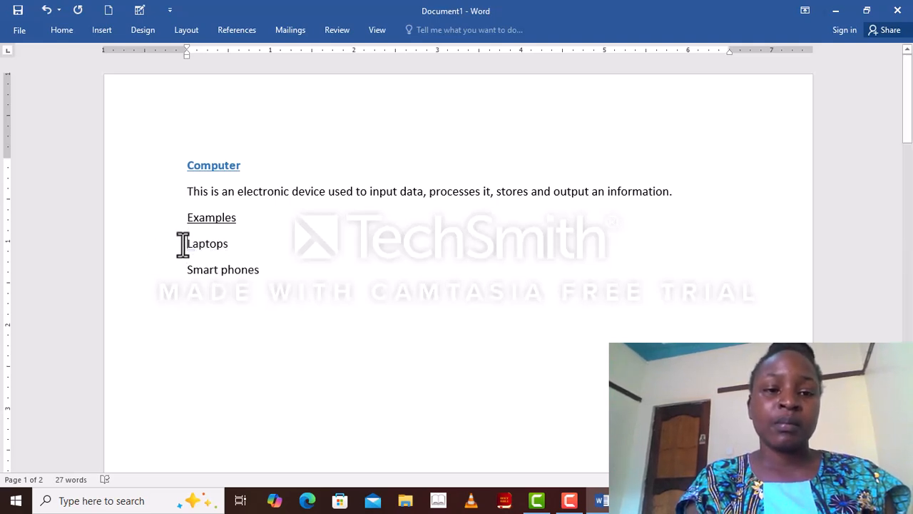
{"action": "triple_click", "coordinate": [183, 244]}
{"action": "left_click", "coordinate": [183, 244]}
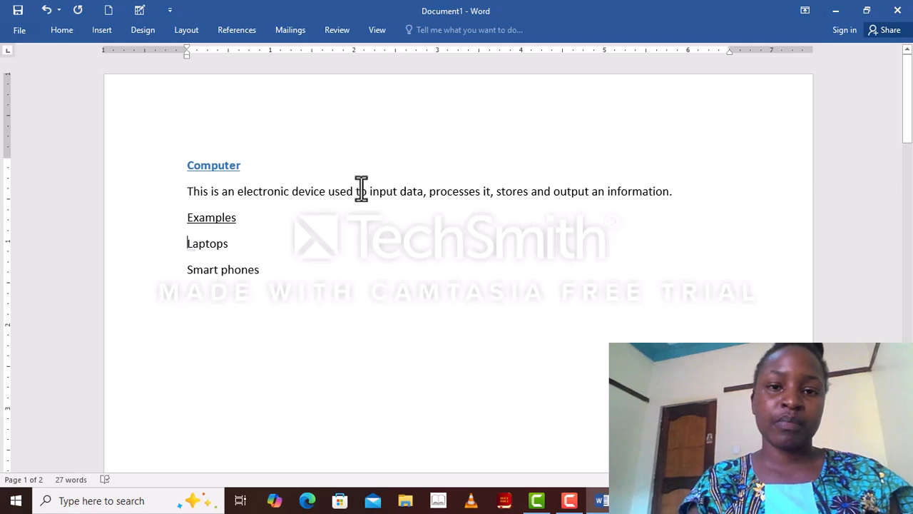
{"action": "key", "text": "F10"}
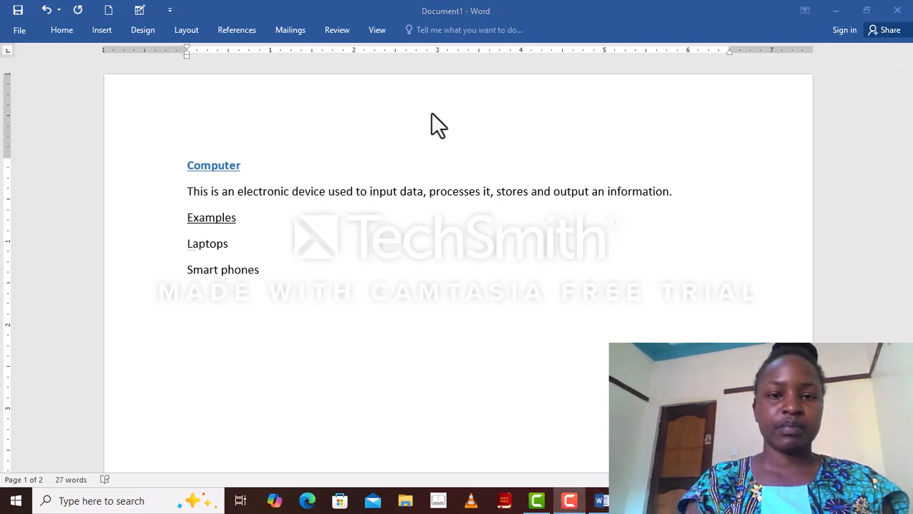
{"action": "left_click", "coordinate": [188, 243]}
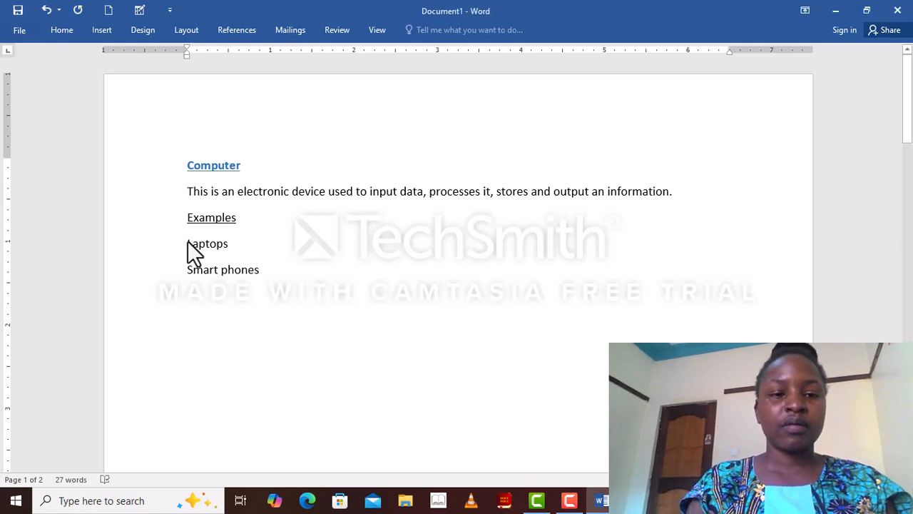
{"action": "right_click", "coordinate": [187, 241]}
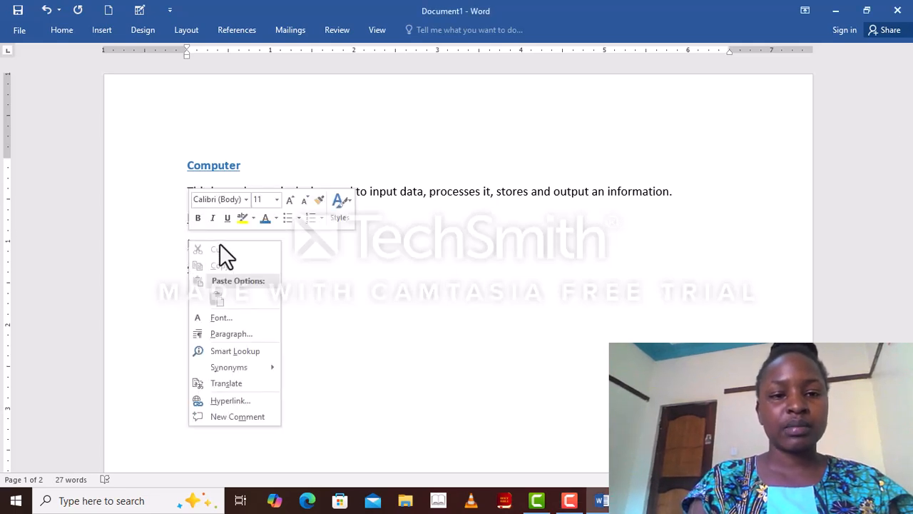
{"action": "left_click", "coordinate": [293, 228]}
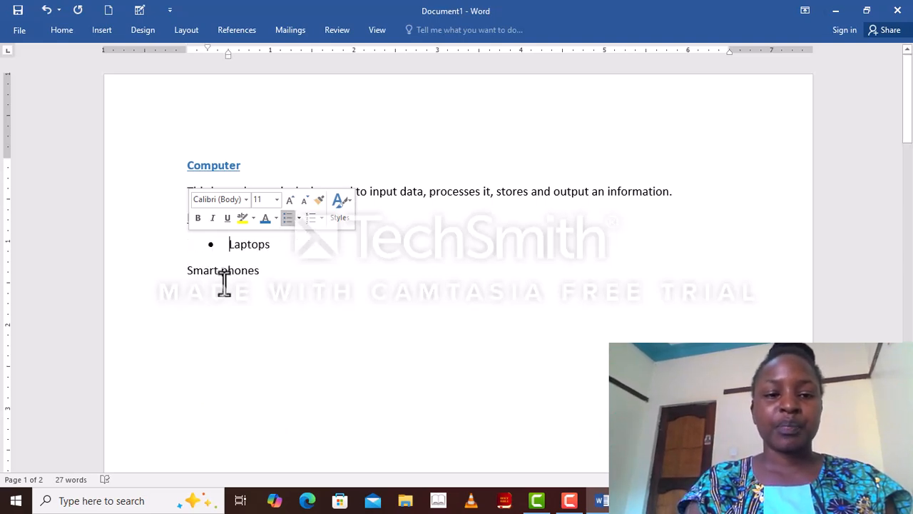
{"action": "right_click", "coordinate": [196, 270]}
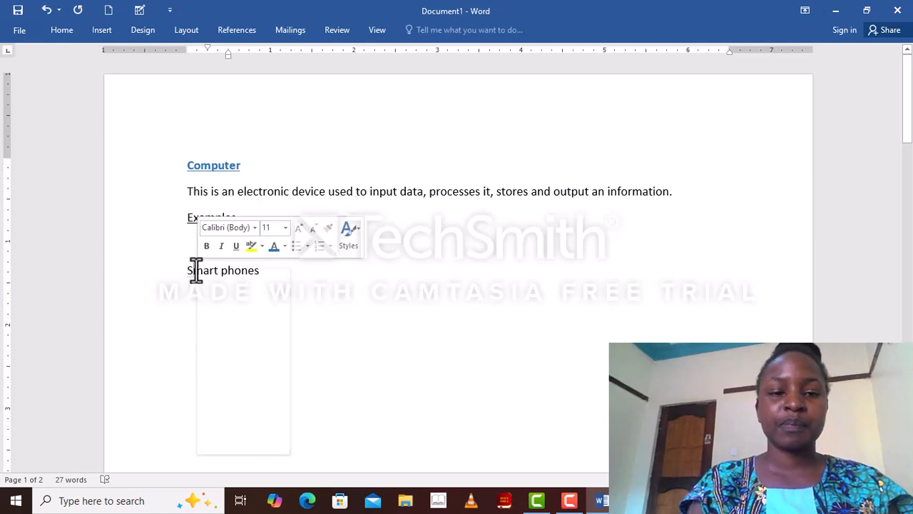
{"action": "left_click", "coordinate": [298, 246]}
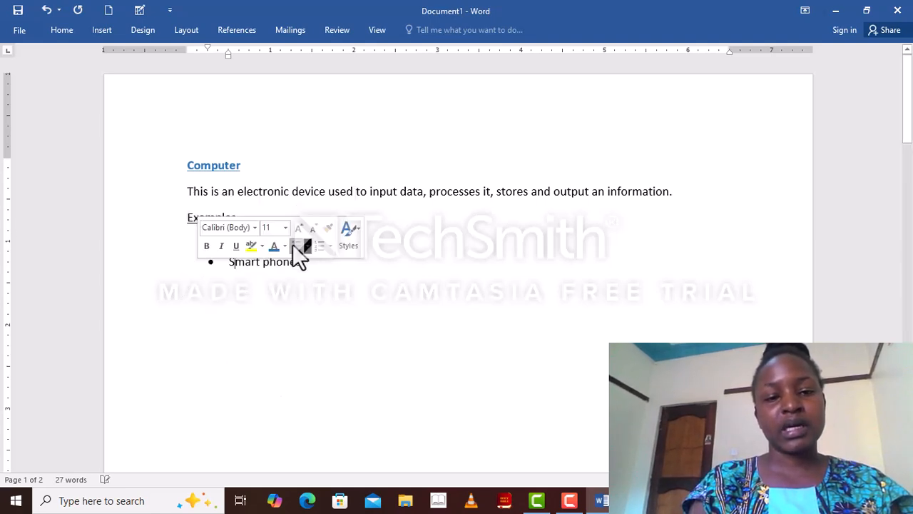
{"action": "left_click", "coordinate": [321, 323]}
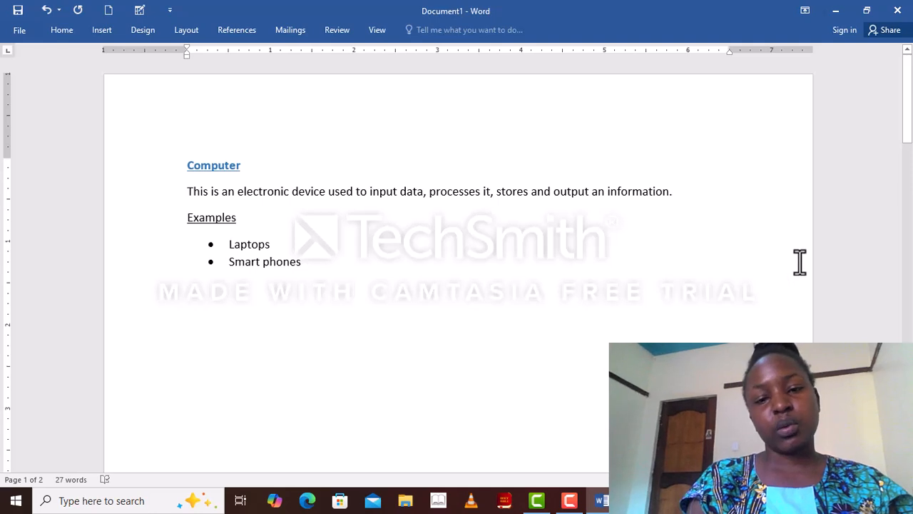
Step: Make the "Components of a computer" heading on the second page bold
{"action": "left_click", "coordinate": [905, 276]}
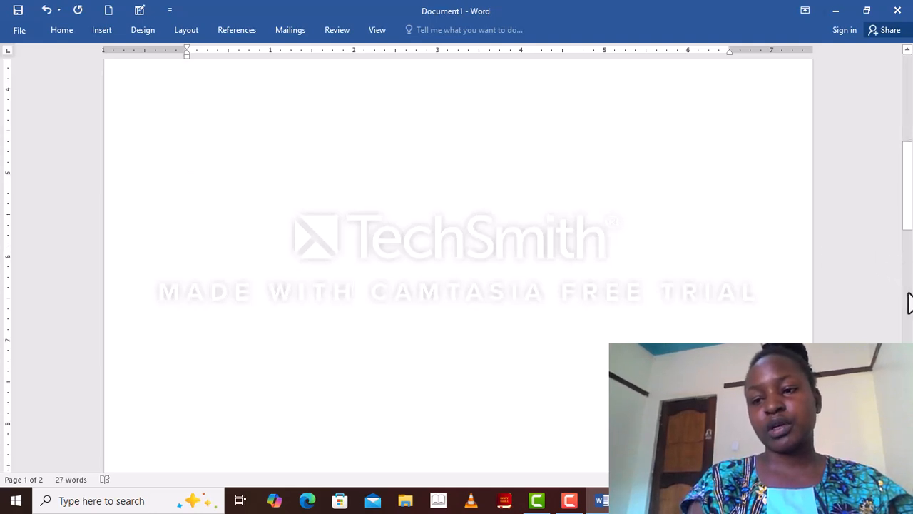
{"action": "left_click", "coordinate": [910, 303]}
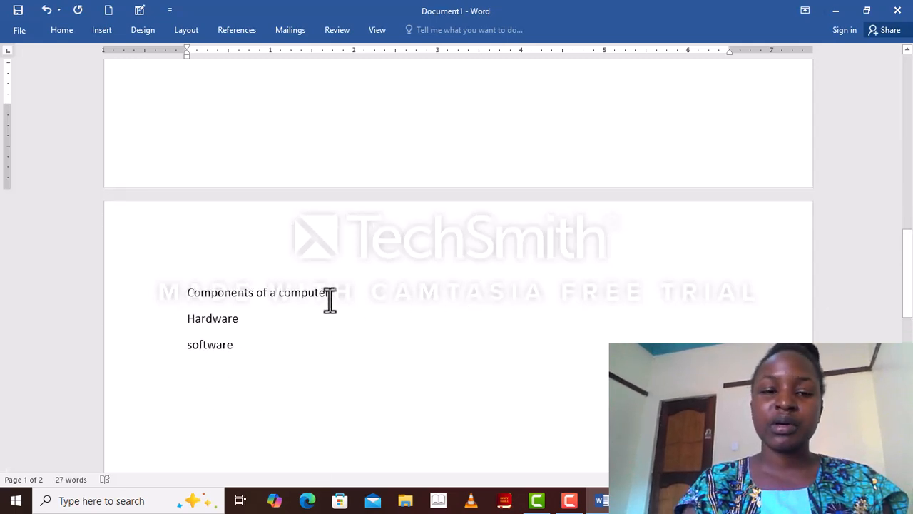
{"action": "left_click", "coordinate": [184, 293]}
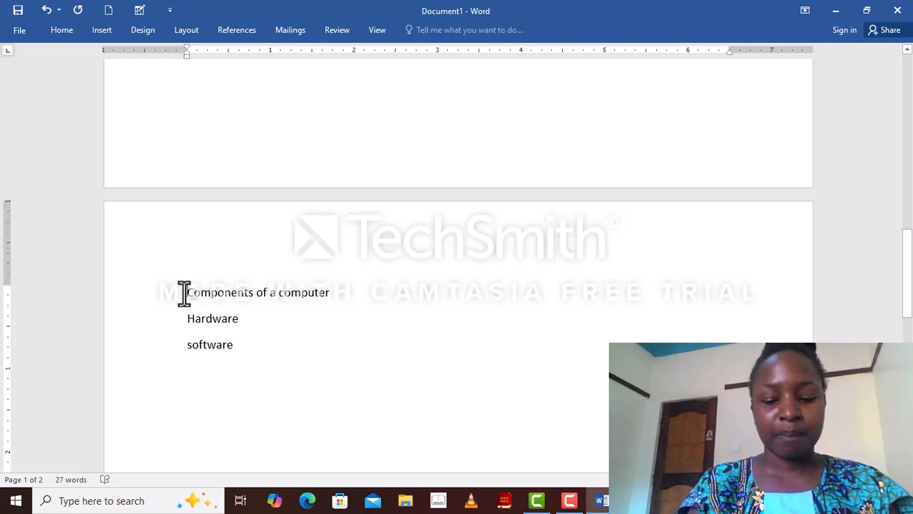
{"action": "right_click", "coordinate": [184, 292]}
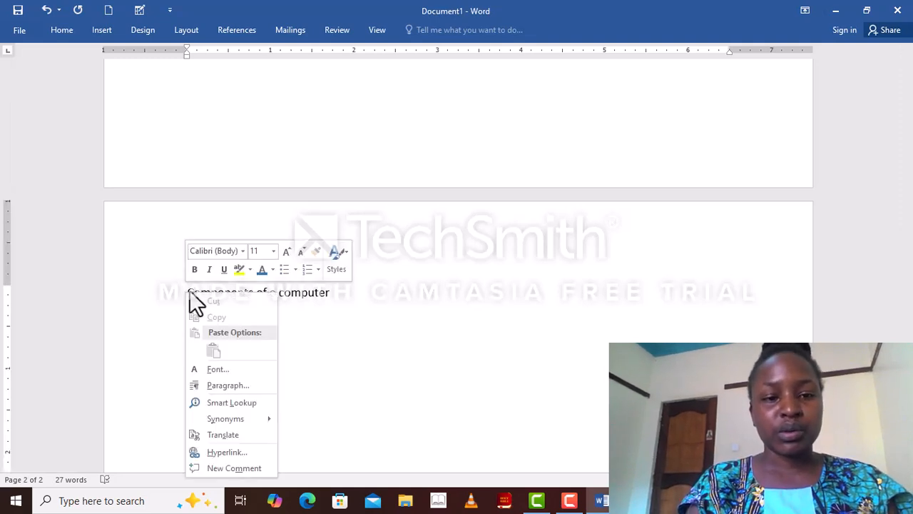
{"action": "left_click", "coordinate": [195, 269]}
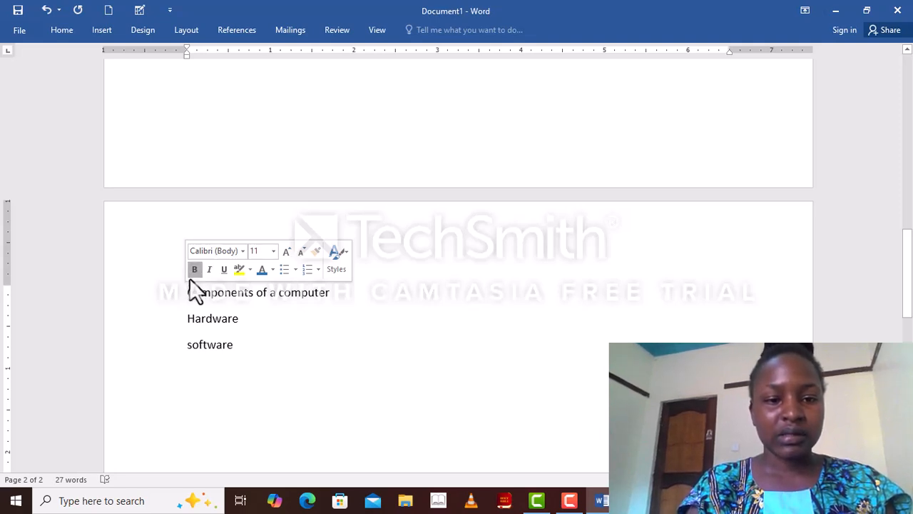
{"action": "right_click", "coordinate": [184, 291]}
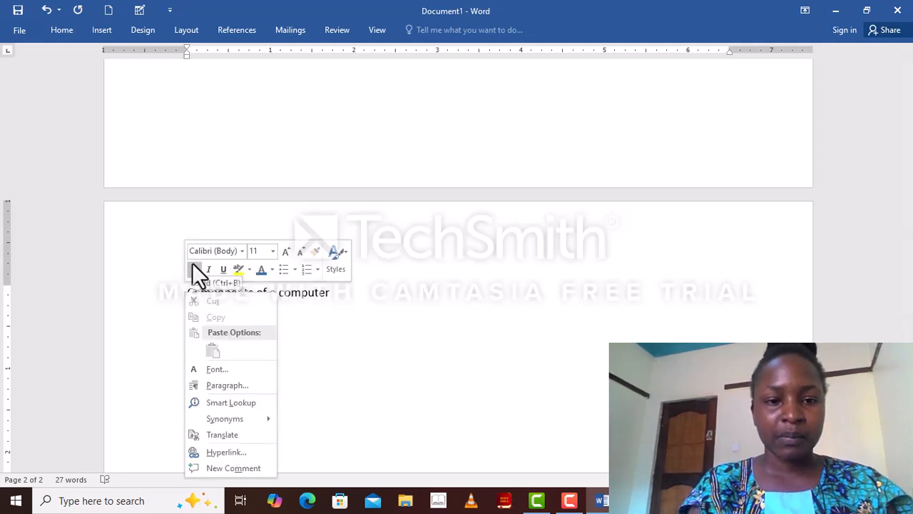
{"action": "left_click", "coordinate": [193, 265]}
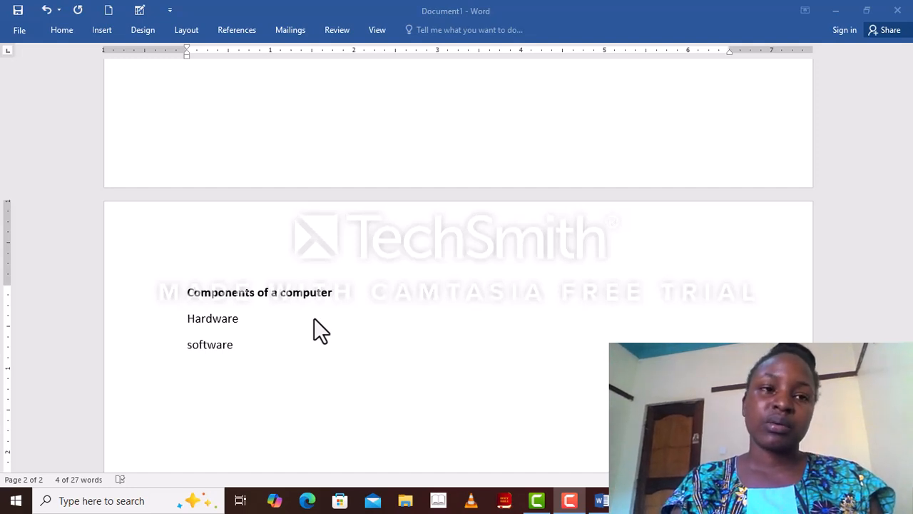
Step: Save the document as a Word document in Documents, naming it with the author's name prefixed to "Computer"
{"action": "left_click", "coordinate": [17, 32]}
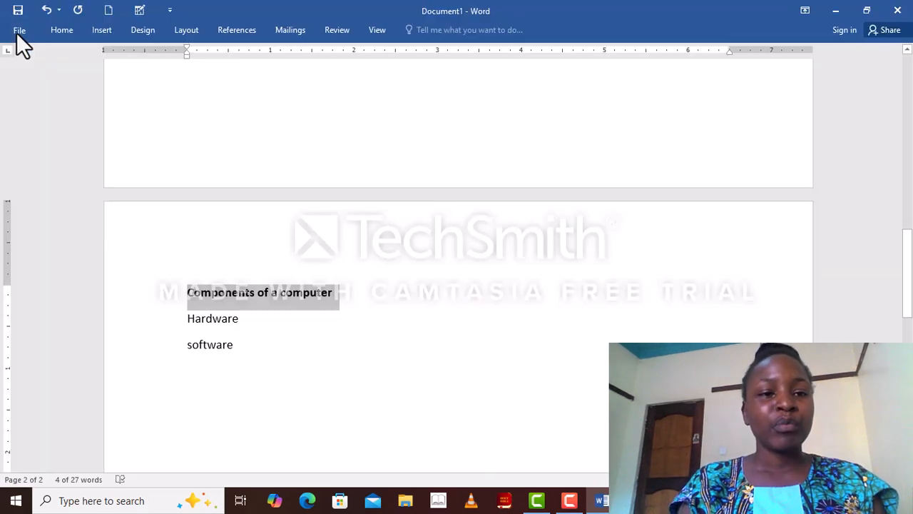
{"action": "left_click", "coordinate": [16, 33]}
{"action": "left_click", "coordinate": [18, 33]}
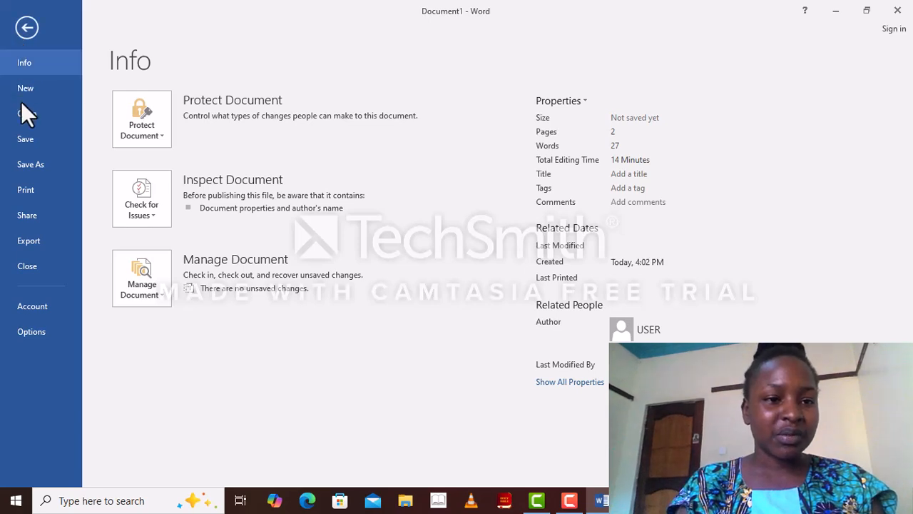
{"action": "left_click", "coordinate": [27, 165]}
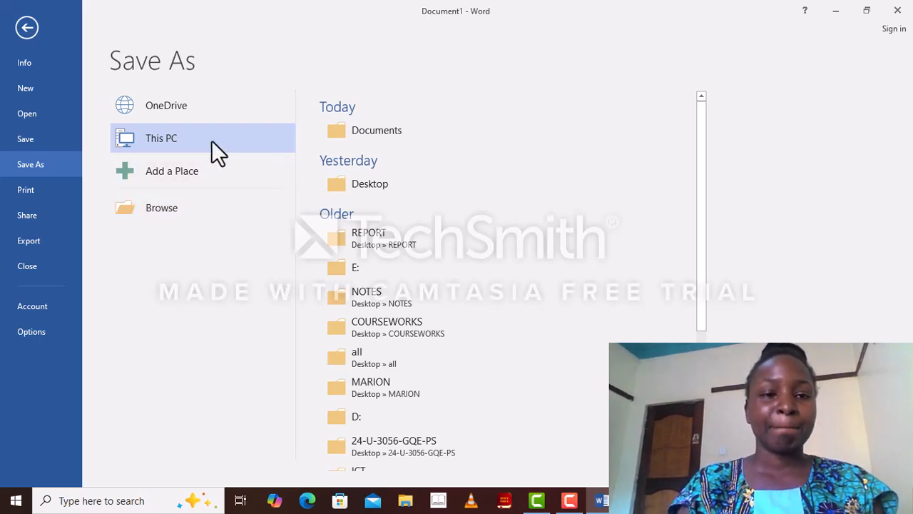
{"action": "left_click", "coordinate": [192, 211]}
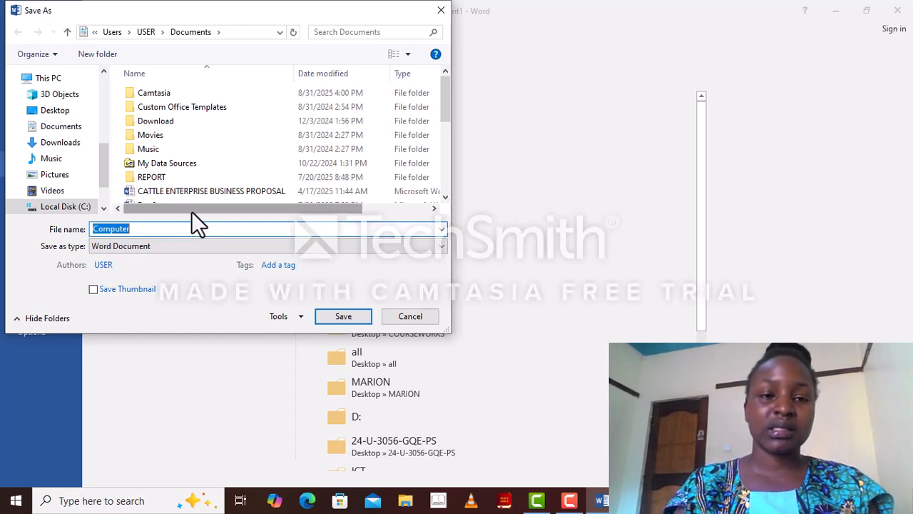
{"action": "left_click", "coordinate": [91, 229]}
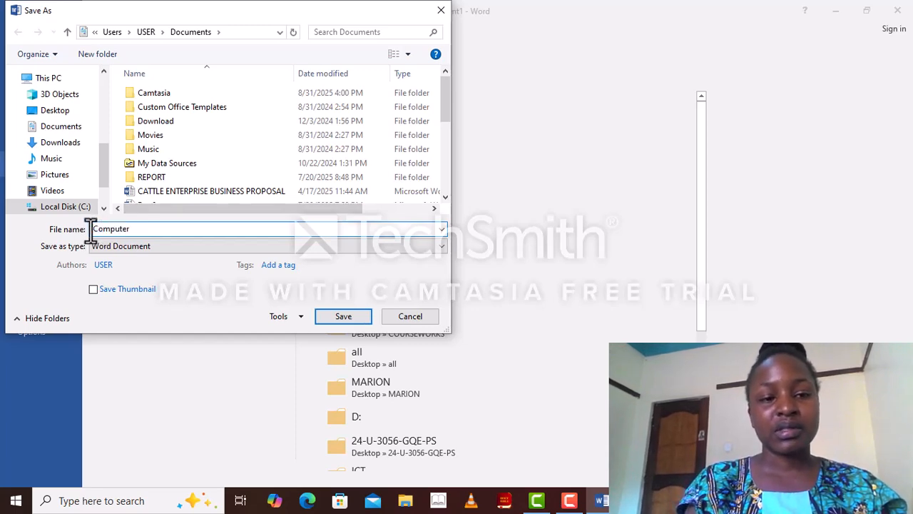
{"action": "type", "text": "bonita"}
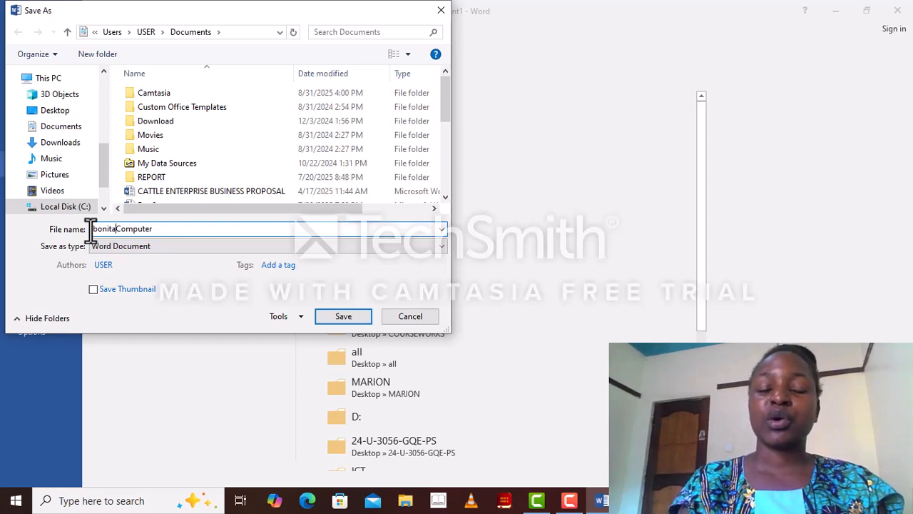
{"action": "left_click", "coordinate": [343, 319]}
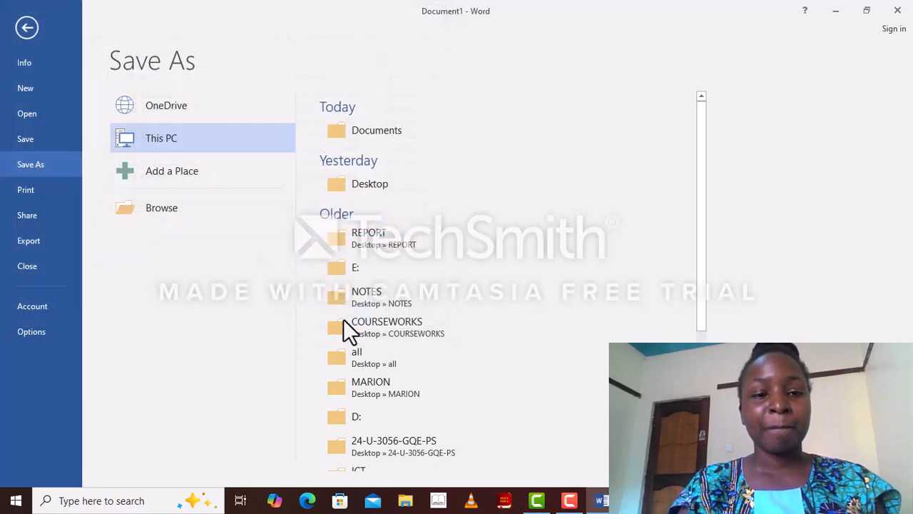